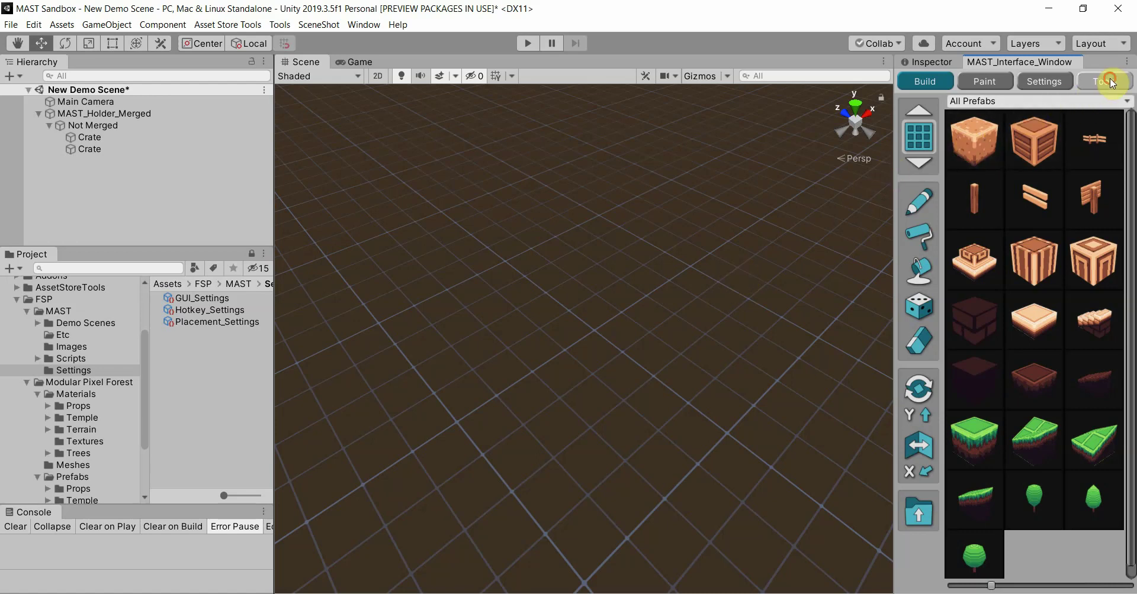
Step: Open the MAST Prefab Creator window
{"action": "left_click", "coordinate": [1104, 81]}
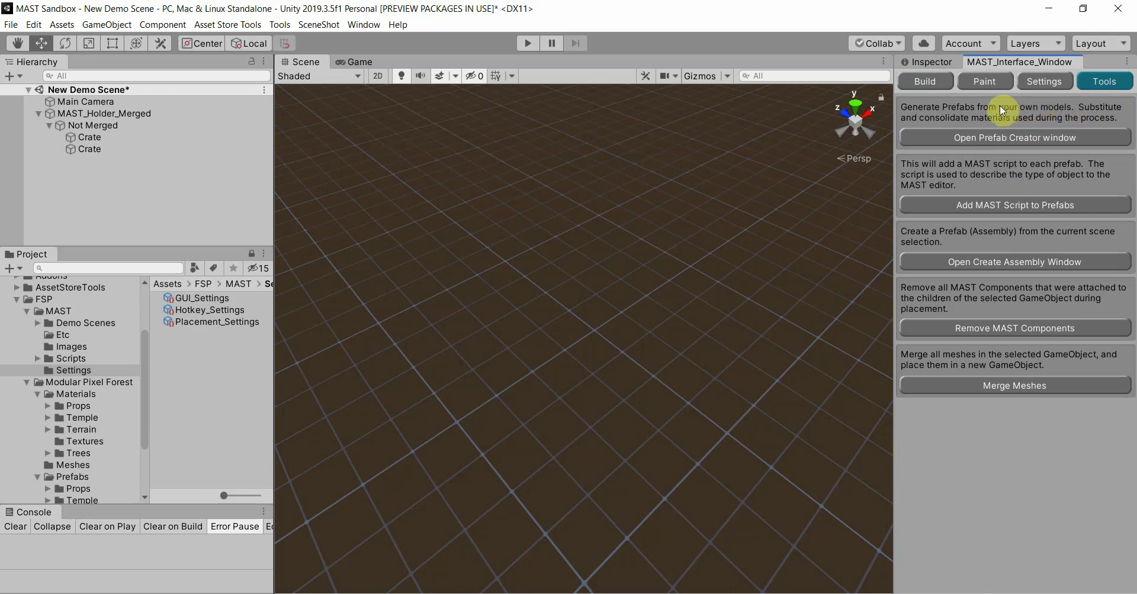
{"action": "left_click", "coordinate": [978, 139]}
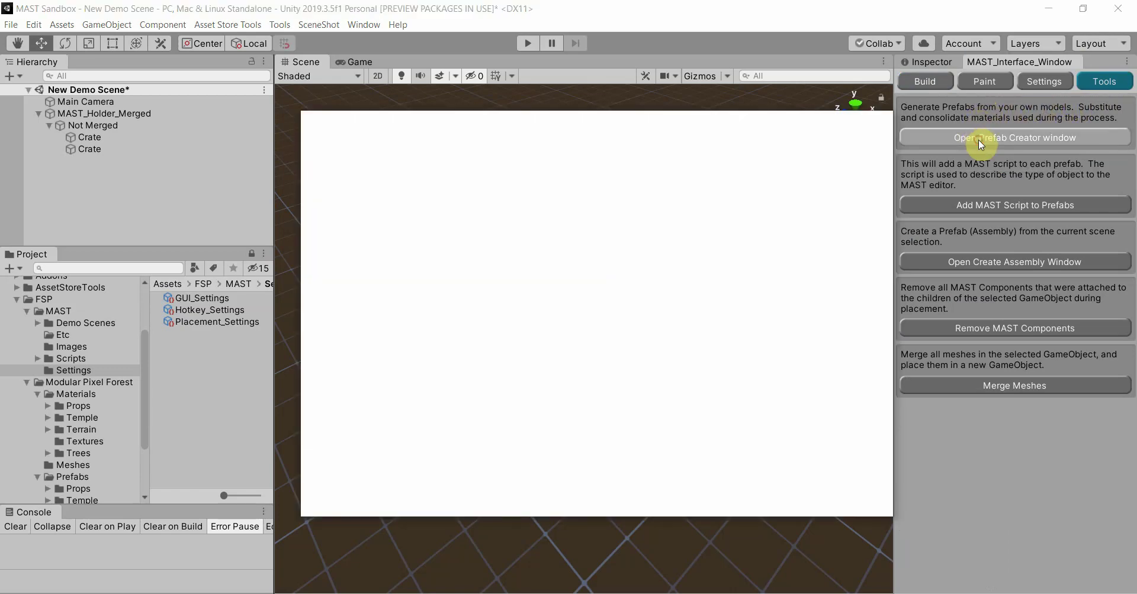
{"action": "left_click_drag", "start_coordinate": [594, 121], "coordinate": [597, 123]}
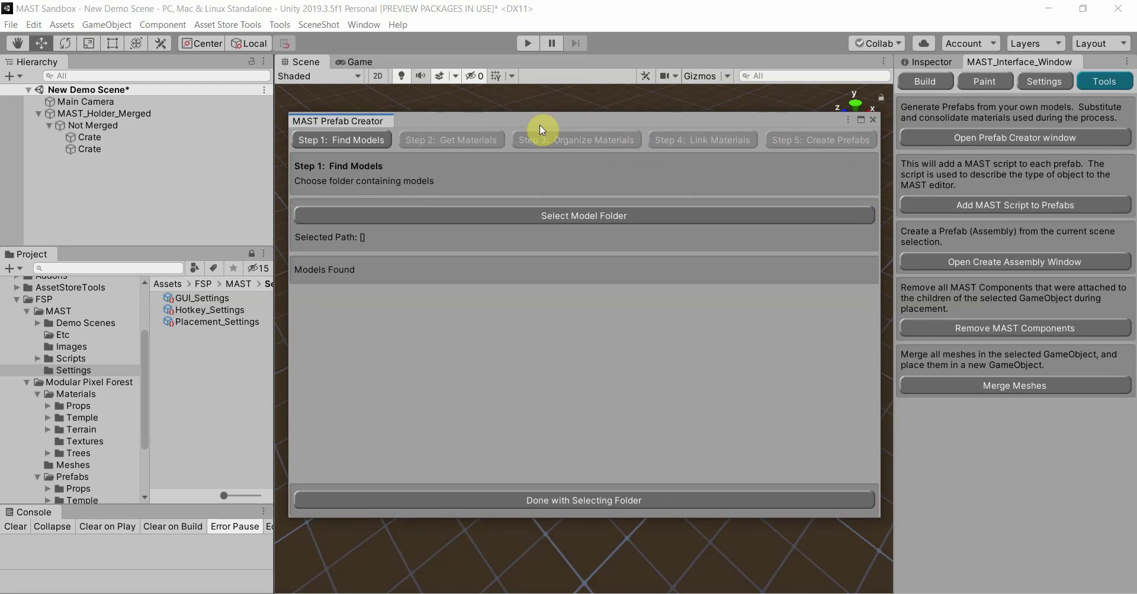
Step: Choose Assets/Modular Terrain/Temp as the model folder and finish the folder selection
{"action": "left_click", "coordinate": [532, 219]}
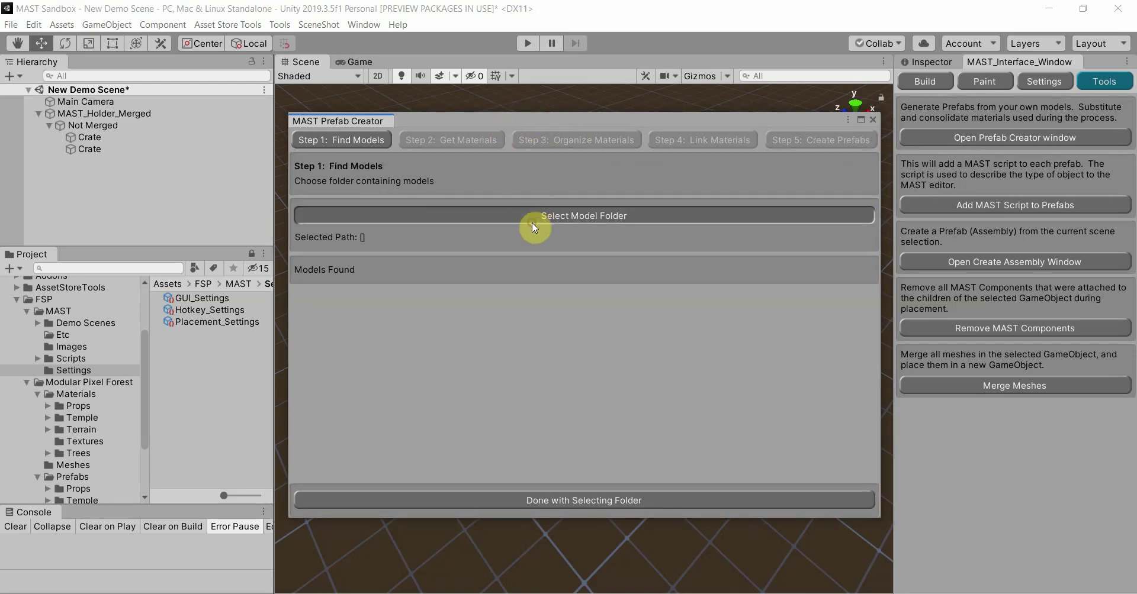
{"action": "mouse_move", "coordinate": [583, 125]}
{"action": "left_mouse_down"}
{"action": "mouse_move", "coordinate": [579, 254]}
{"action": "mouse_move", "coordinate": [578, 111]}
{"action": "left_mouse_up"}
{"action": "left_click", "coordinate": [580, 253]}
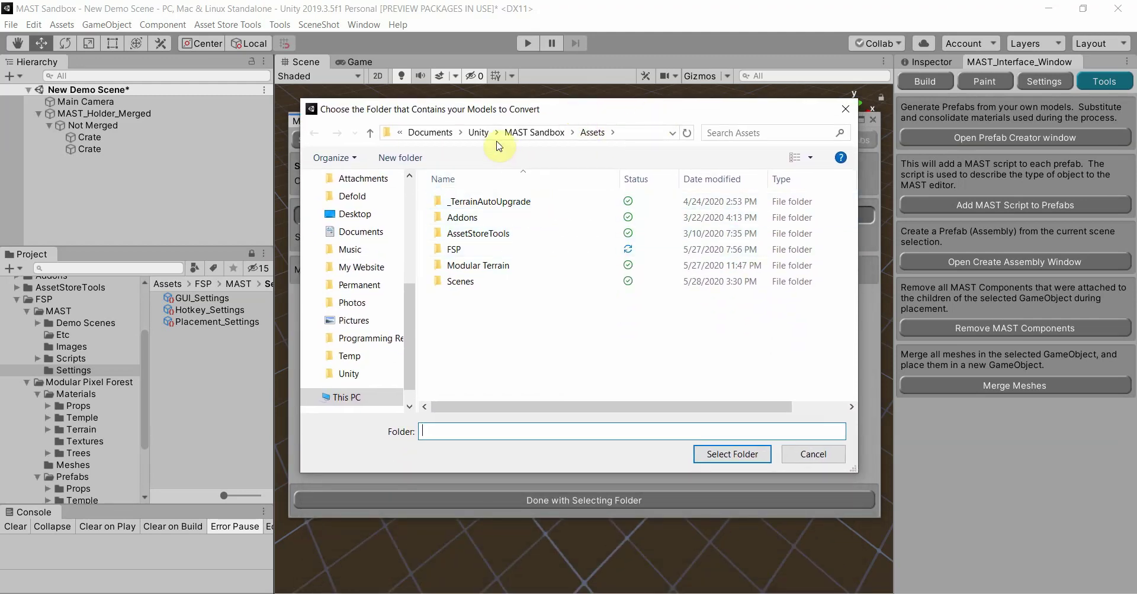
{"action": "double_click", "coordinate": [446, 266]}
{"action": "double_click", "coordinate": [456, 218]}
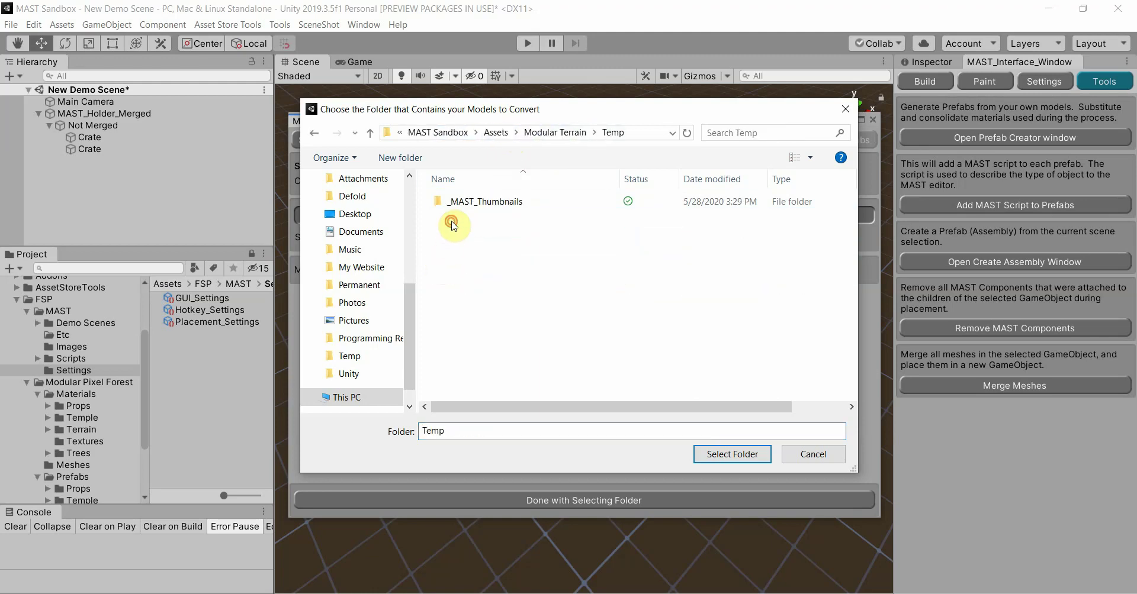
{"action": "left_click", "coordinate": [722, 456]}
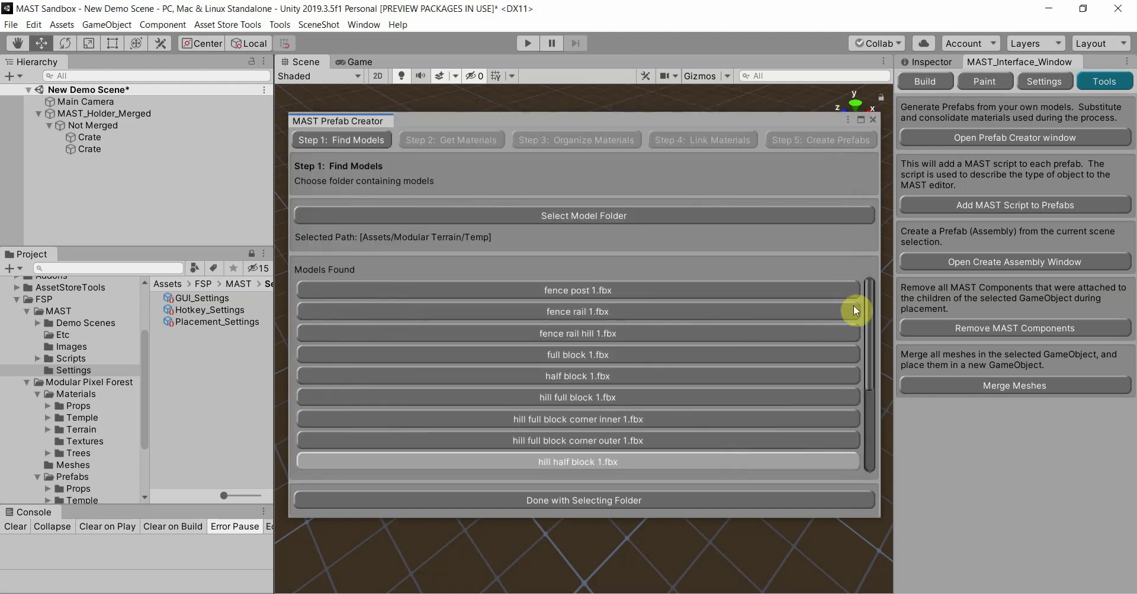
{"action": "mouse_move", "coordinate": [867, 307]}
{"action": "left_mouse_down"}
{"action": "mouse_move", "coordinate": [857, 394]}
{"action": "mouse_move", "coordinate": [855, 302]}
{"action": "left_mouse_up"}
{"action": "left_click", "coordinate": [546, 503]}
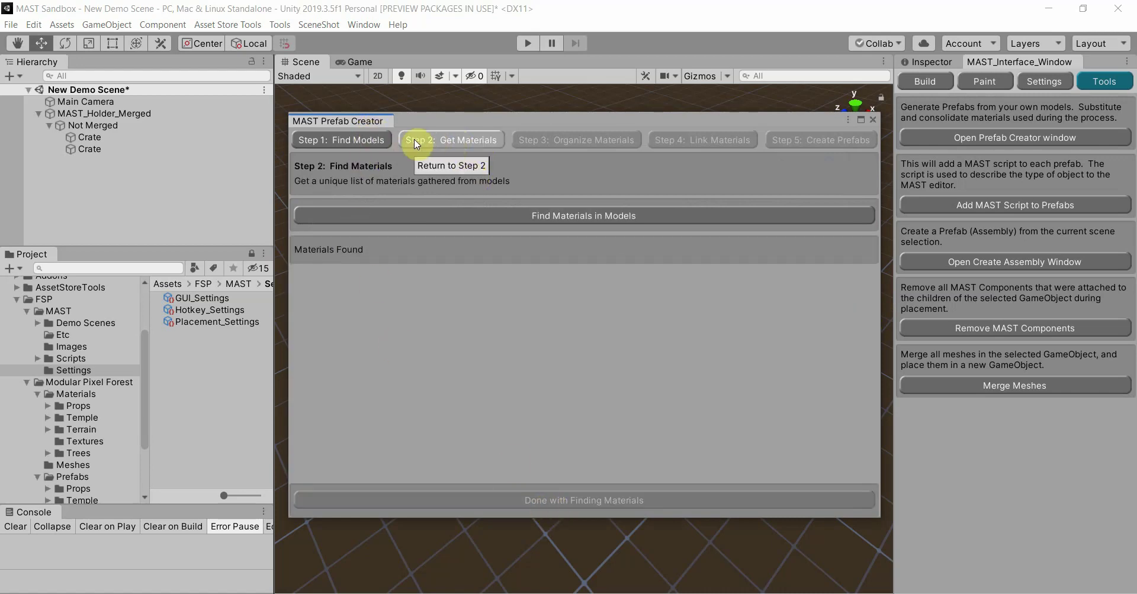
Step: Gather the materials from the models, then go back to the Find Models stage and finish the folder selection again
{"action": "left_click", "coordinate": [606, 219]}
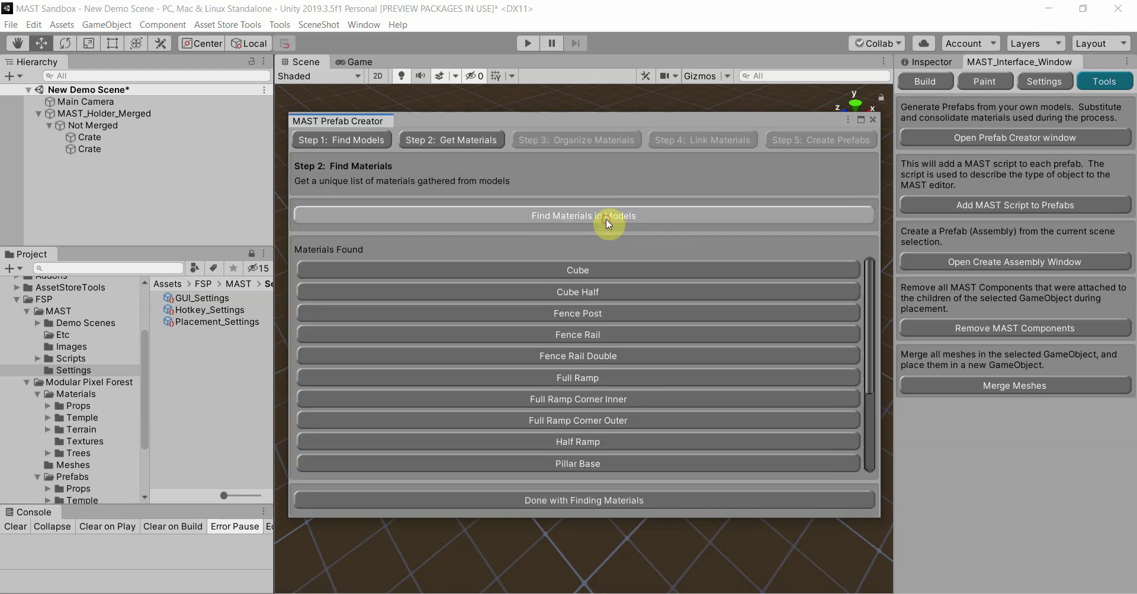
{"action": "scroll", "coordinate": [621, 308], "scroll_direction": "down", "scroll_amount": 5}
{"action": "scroll", "coordinate": [629, 337], "scroll_direction": "up", "scroll_amount": 5}
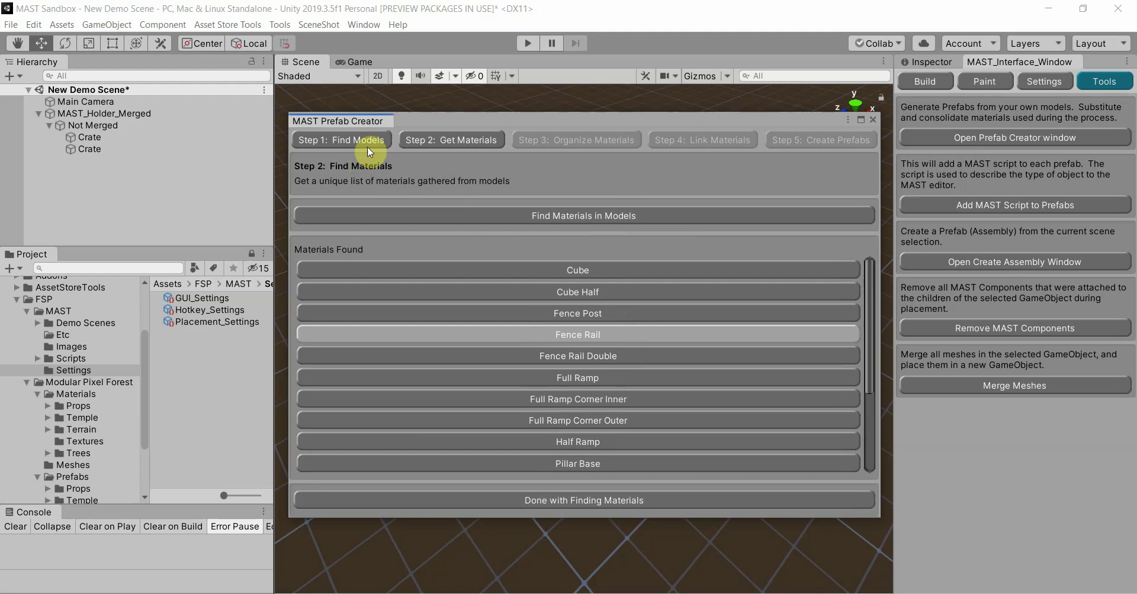
{"action": "left_click", "coordinate": [347, 145]}
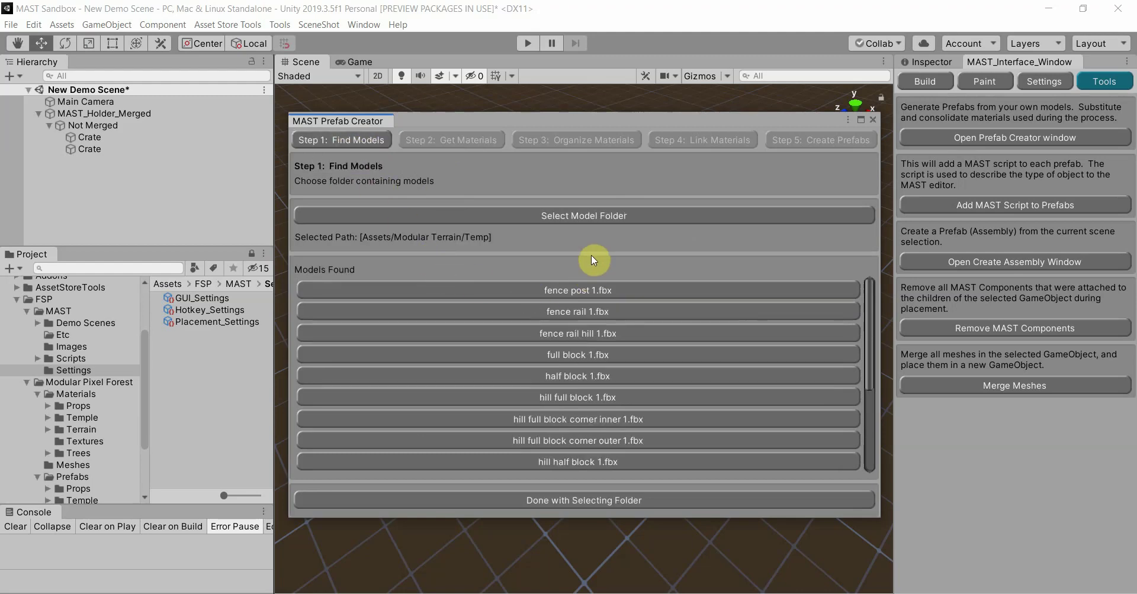
{"action": "left_click", "coordinate": [562, 499]}
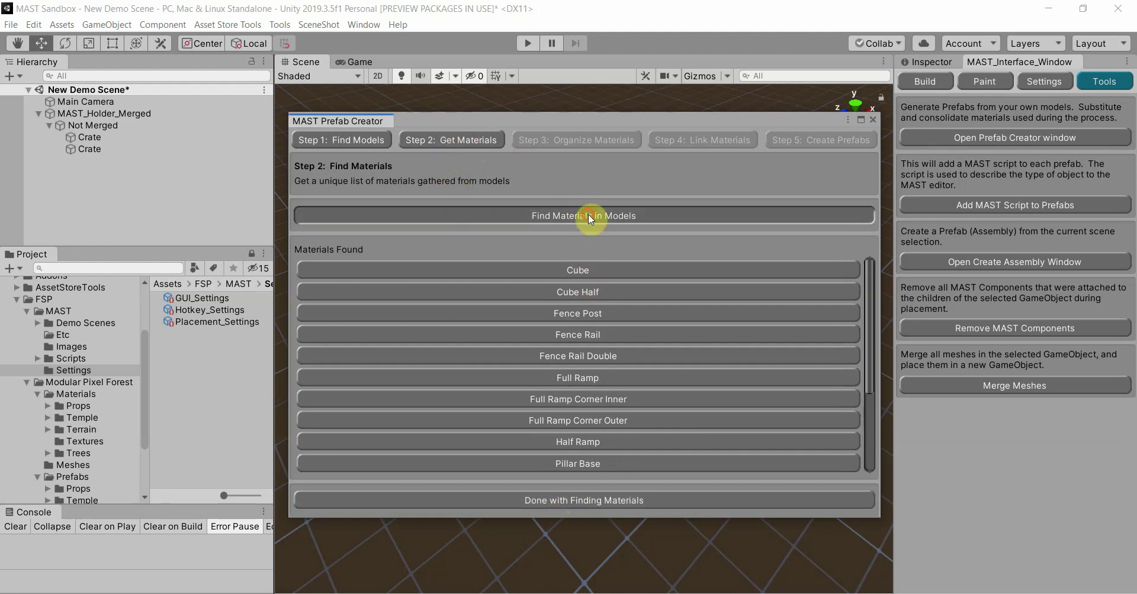
Step: Find the materials used in the models and finish the Get Materials stage
{"action": "left_click", "coordinate": [588, 215]}
{"action": "scroll", "coordinate": [634, 344], "scroll_direction": "down", "scroll_amount": 5}
{"action": "left_click", "coordinate": [566, 502]}
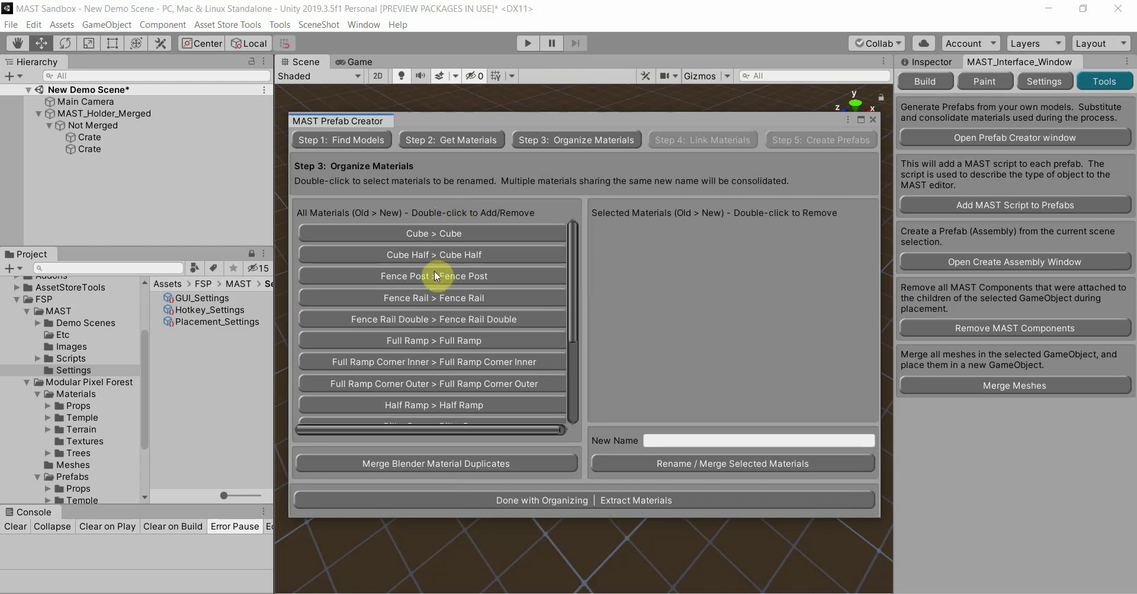
Step: Review the full materials list and merge the Blender material duplicates
{"action": "scroll", "coordinate": [506, 325], "scroll_direction": "down", "scroll_amount": 3}
{"action": "scroll", "coordinate": [533, 357], "scroll_direction": "up", "scroll_amount": 3}
{"action": "scroll", "coordinate": [501, 359], "scroll_direction": "down", "scroll_amount": 3}
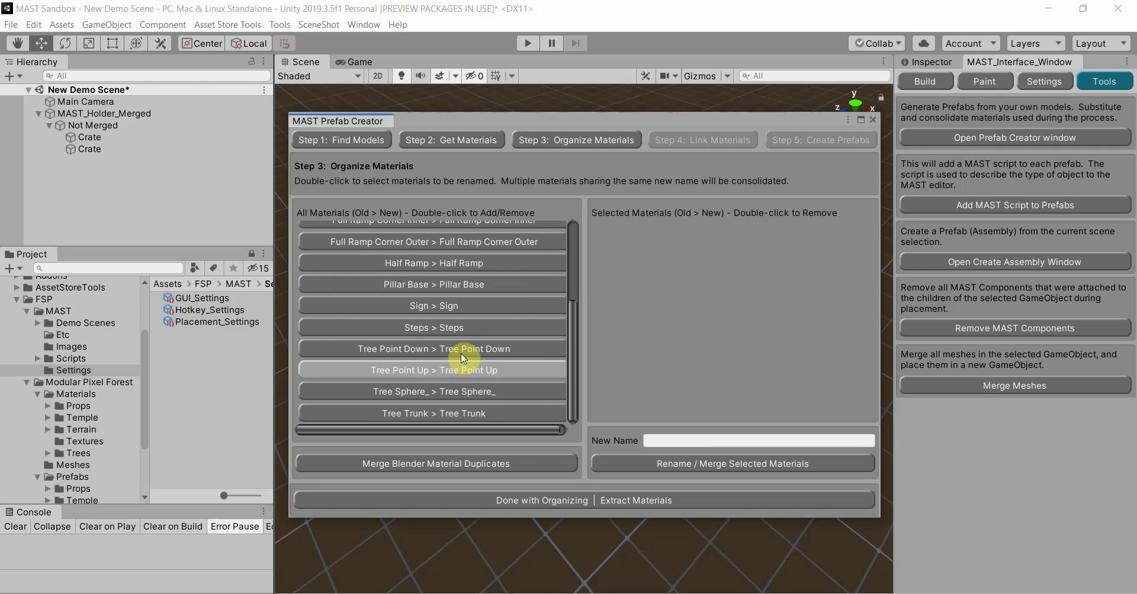
{"action": "scroll", "coordinate": [473, 370], "scroll_direction": "up", "scroll_amount": 3}
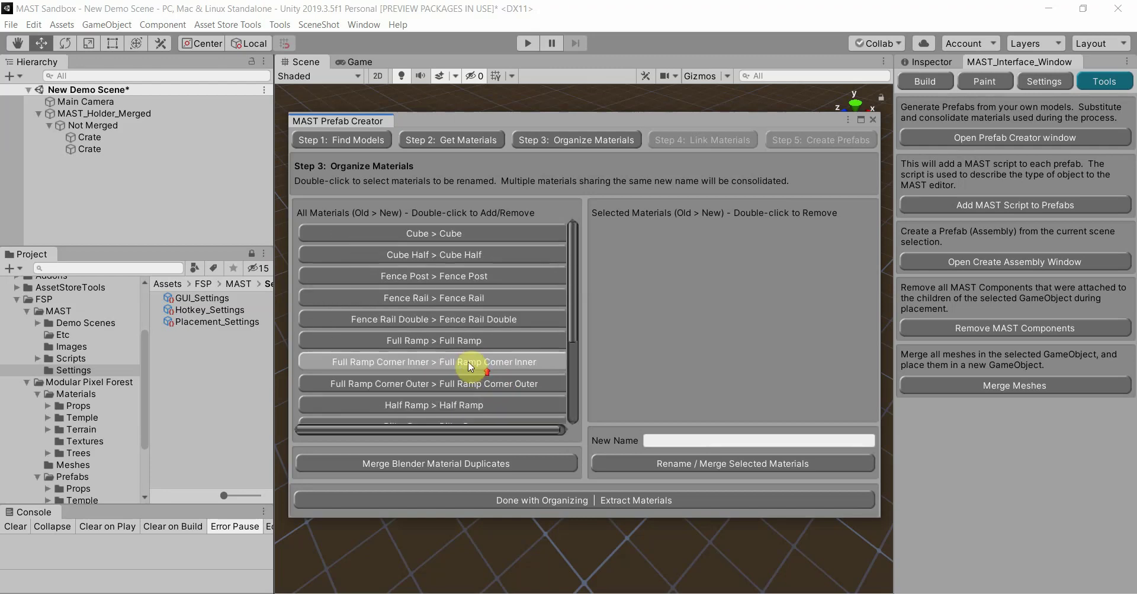
{"action": "scroll", "coordinate": [458, 366], "scroll_direction": "down", "scroll_amount": 3}
{"action": "left_click", "coordinate": [455, 464]}
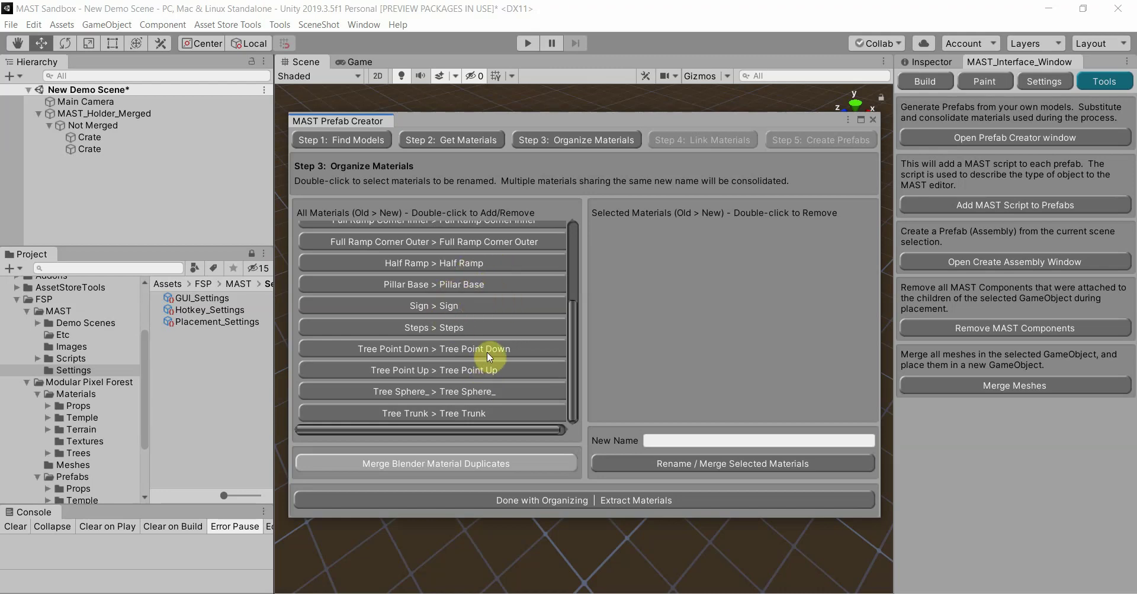
Step: Add Fence Post, Fence Rail and Fence Rail Double to the selected materials for renaming
{"action": "left_click", "coordinate": [490, 328]}
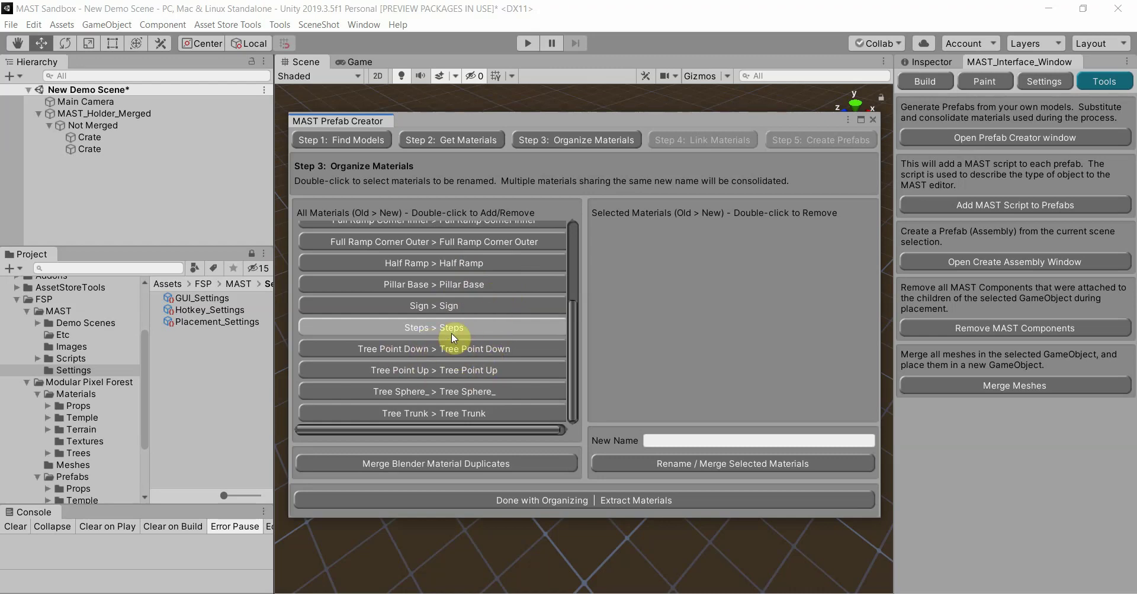
{"action": "scroll", "coordinate": [463, 265], "scroll_direction": "up", "scroll_amount": 4}
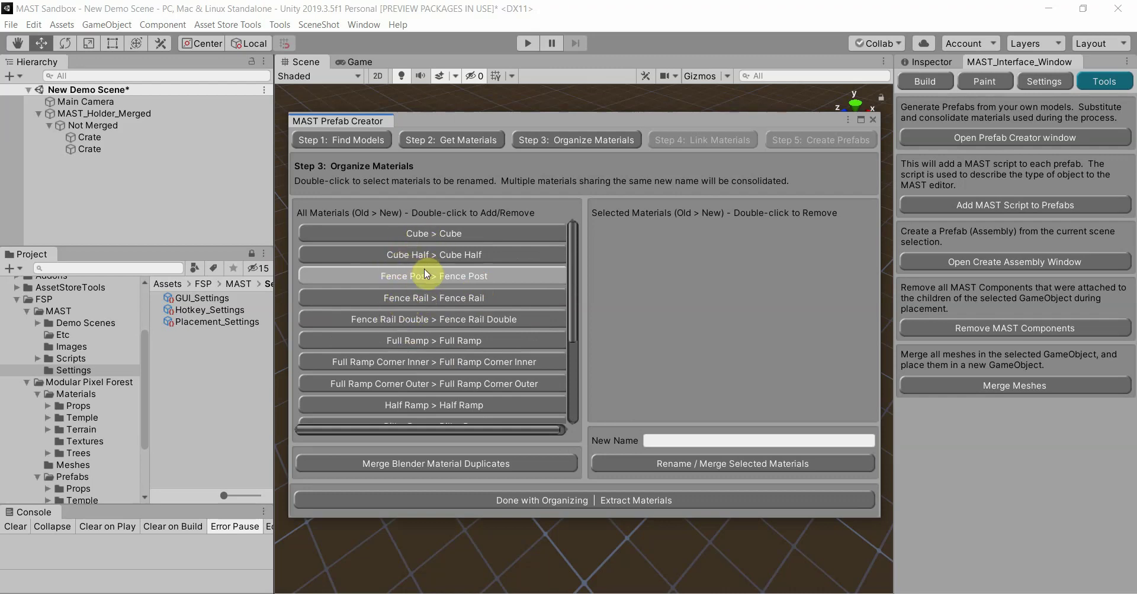
{"action": "left_click", "coordinate": [441, 239]}
{"action": "left_click", "coordinate": [452, 255]}
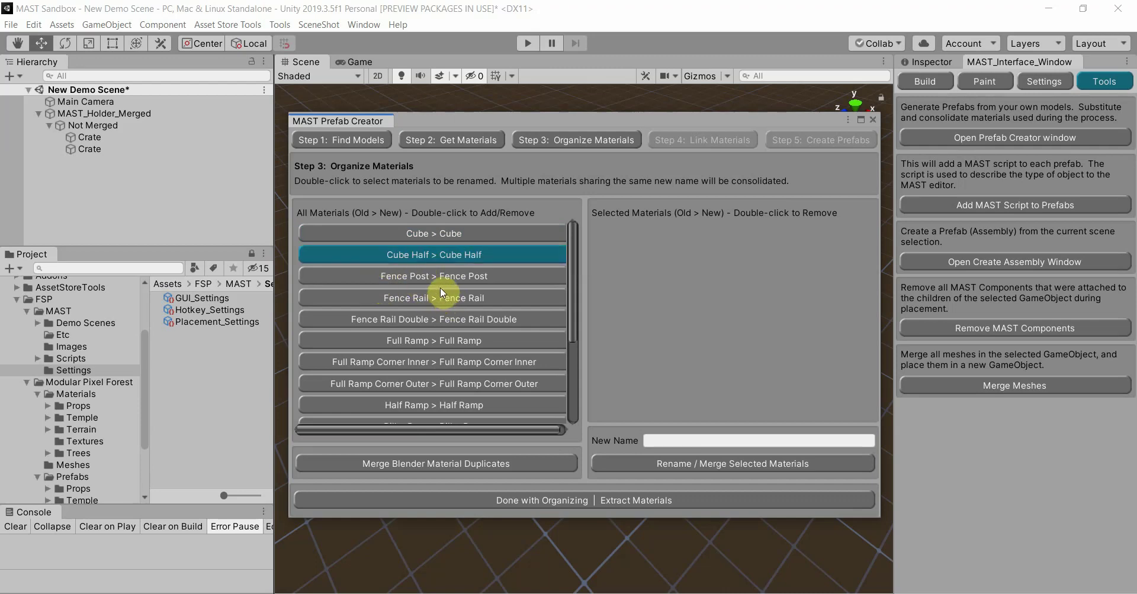
{"action": "left_click", "coordinate": [460, 276]}
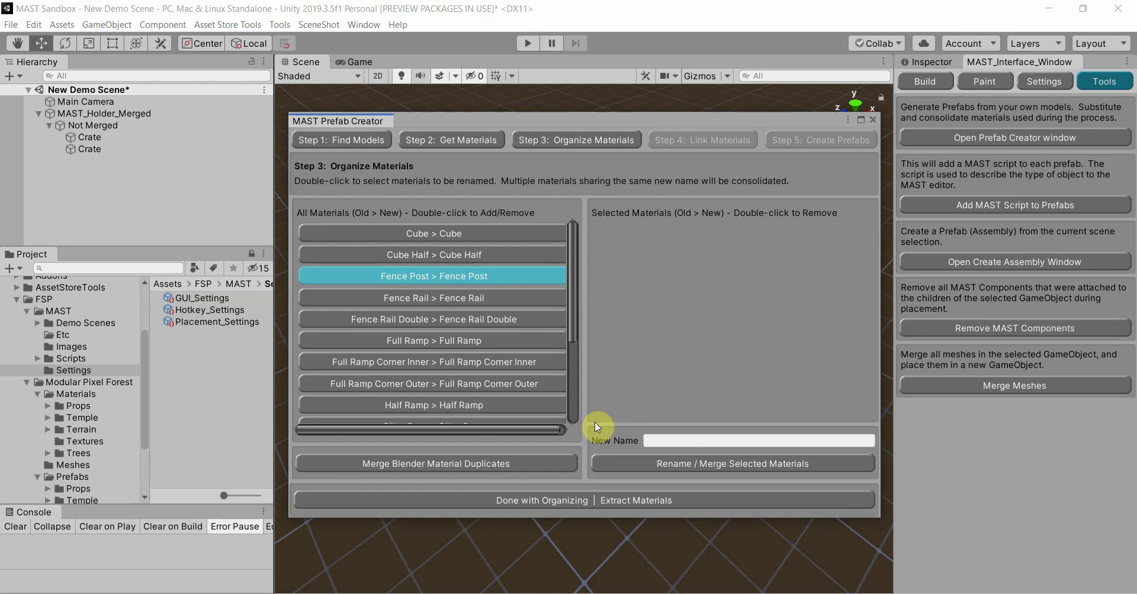
{"action": "left_click", "coordinate": [668, 441]}
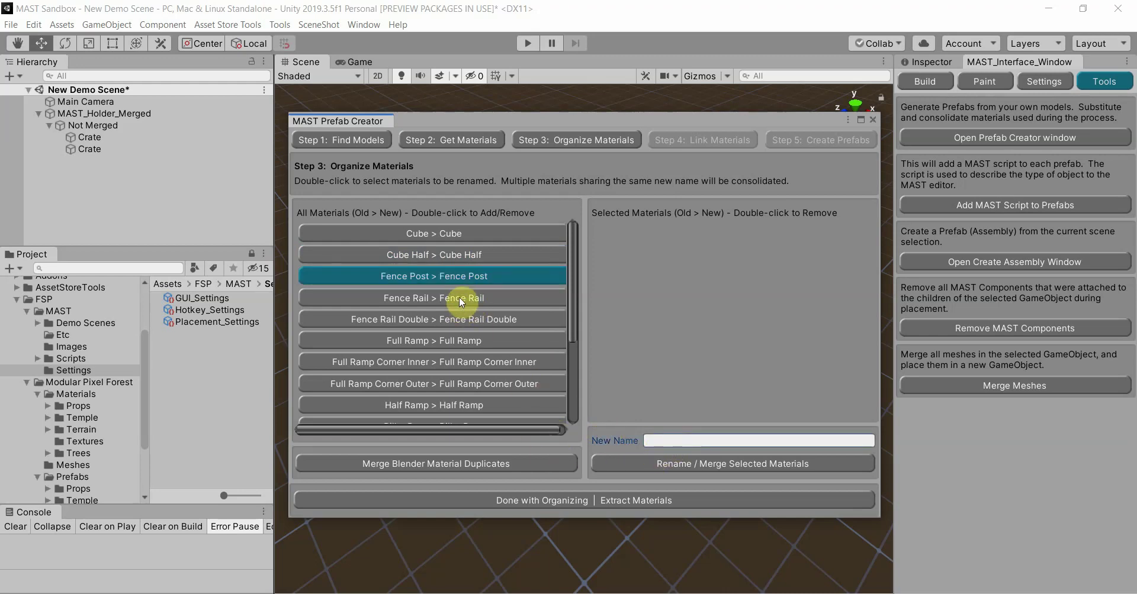
{"action": "double_click", "coordinate": [475, 280]}
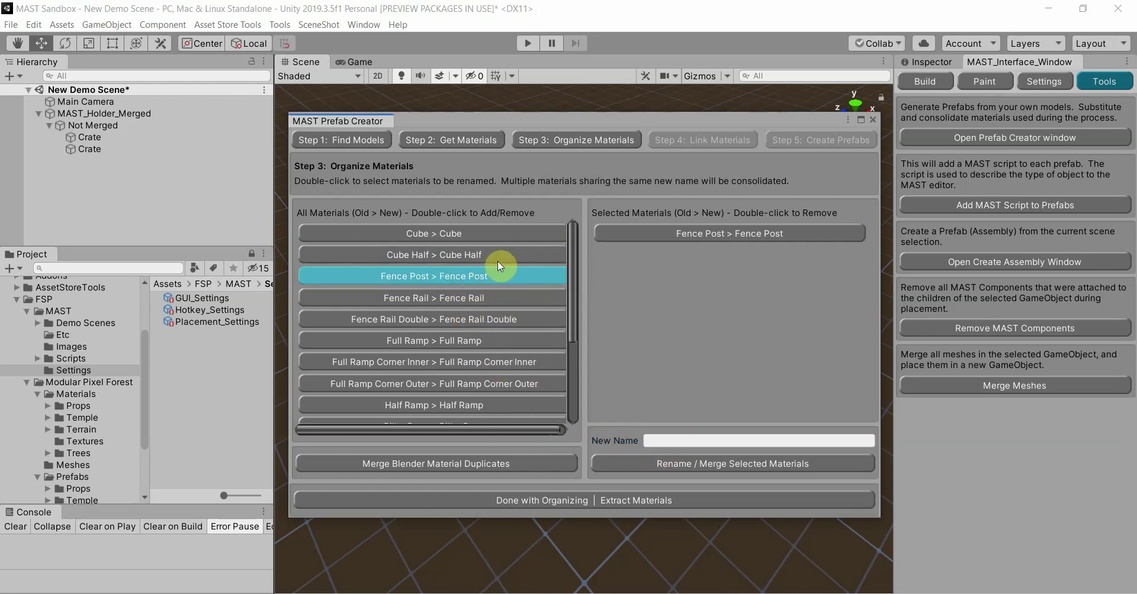
{"action": "left_click", "coordinate": [711, 249]}
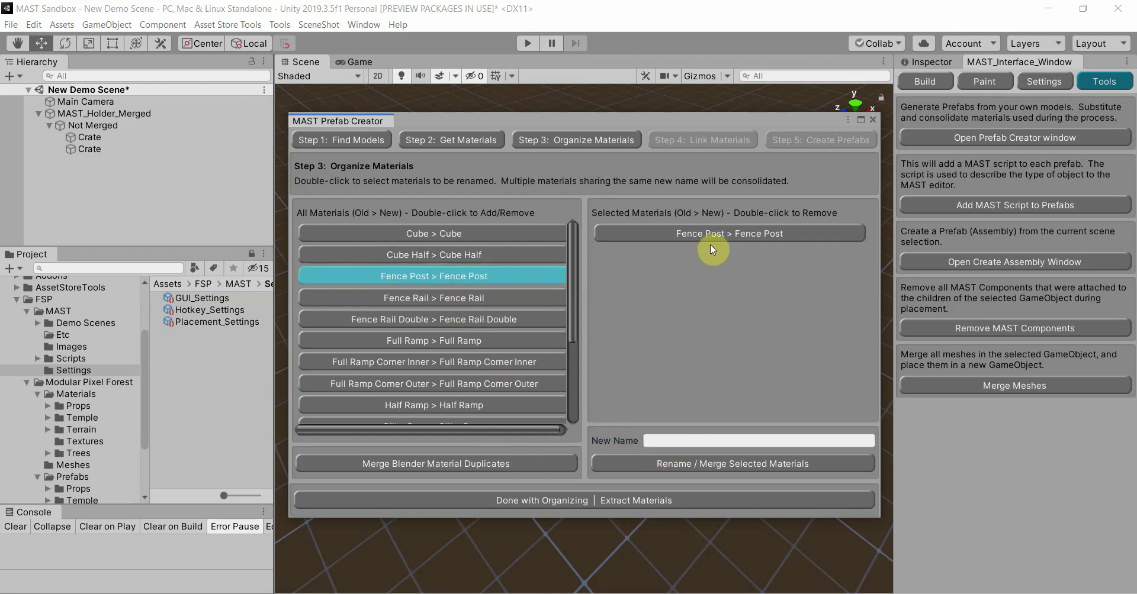
{"action": "double_click", "coordinate": [452, 298]}
{"action": "double_click", "coordinate": [469, 321]}
{"action": "left_click", "coordinate": [657, 441]}
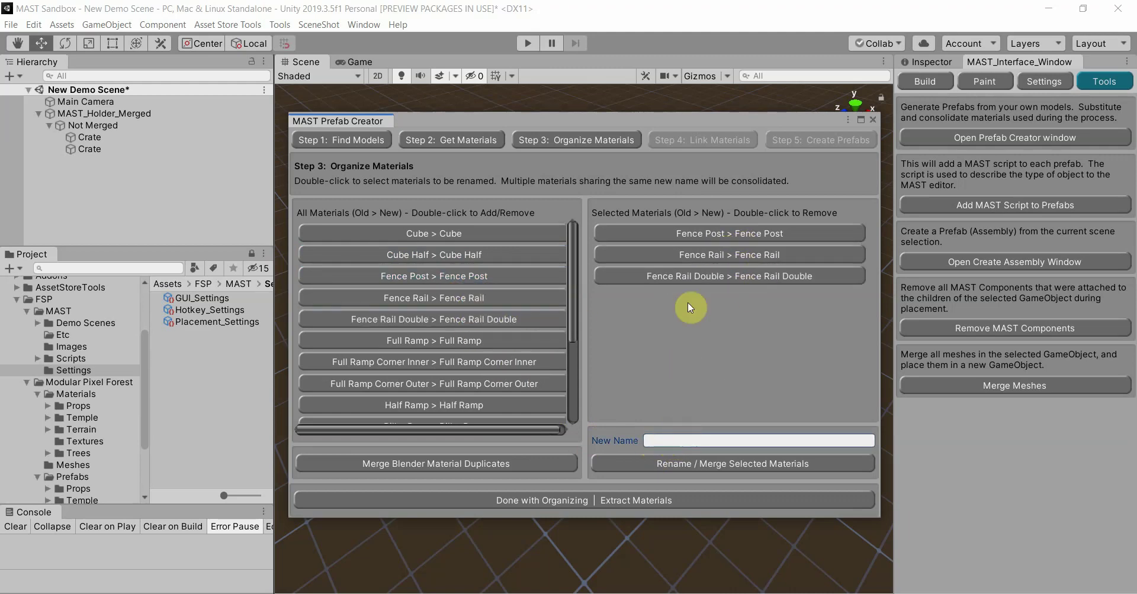
Step: Remove Fence Rail Double, Fence Rail and Fence Post from the selected materials
{"action": "double_click", "coordinate": [679, 278]}
{"action": "double_click", "coordinate": [699, 257]}
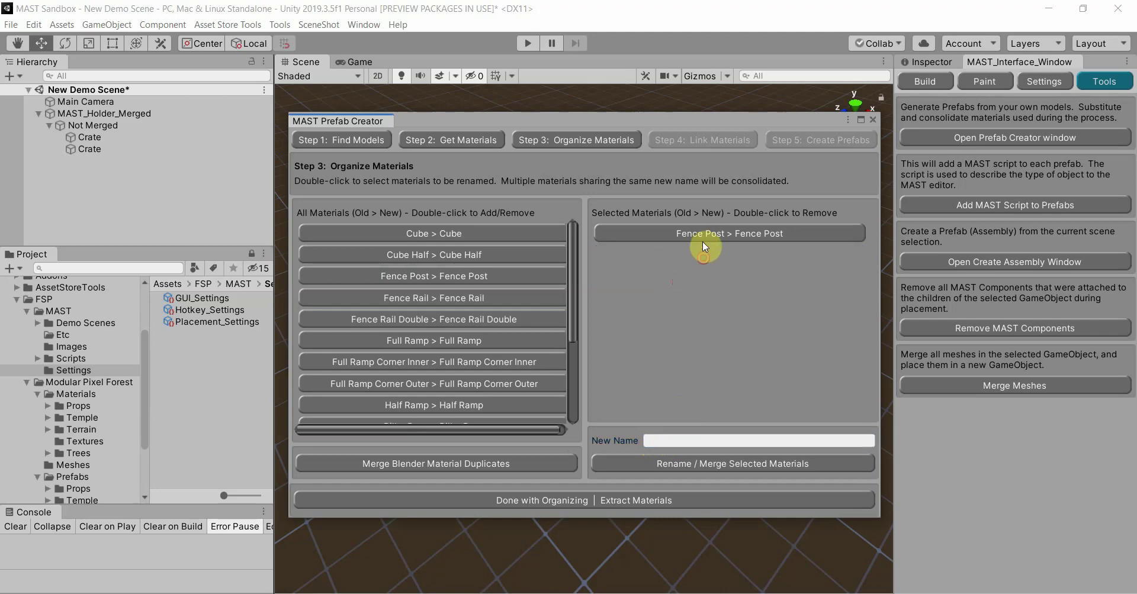
{"action": "double_click", "coordinate": [703, 233]}
Step: Finish organizing with all material names kept as they are and extract the materials
{"action": "scroll", "coordinate": [495, 366], "scroll_direction": "down", "scroll_amount": 6}
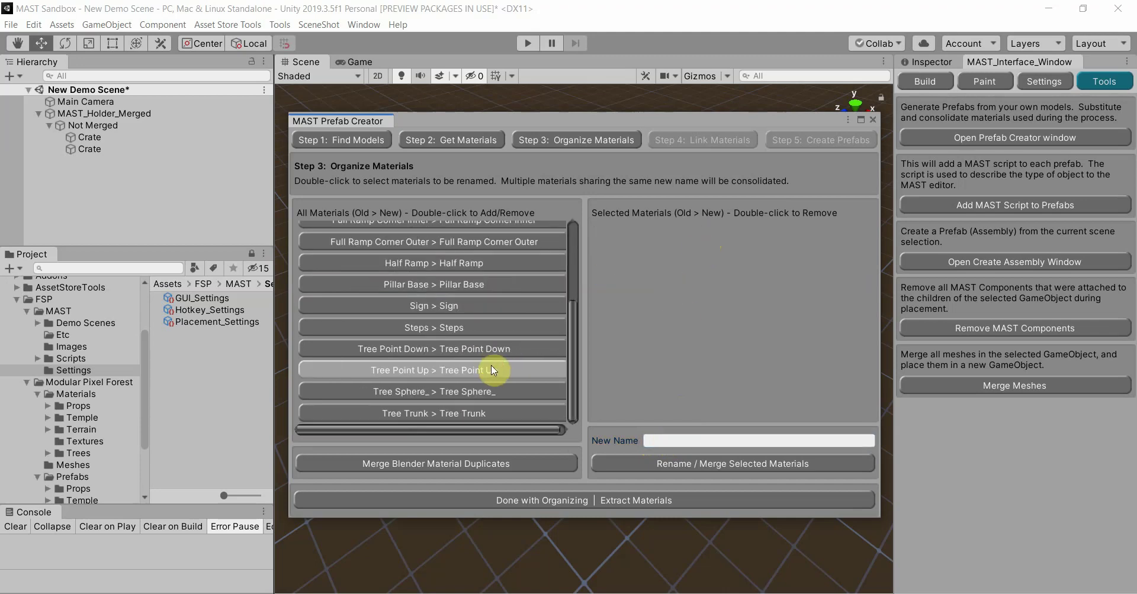
{"action": "scroll", "coordinate": [495, 365], "scroll_direction": "up", "scroll_amount": 6}
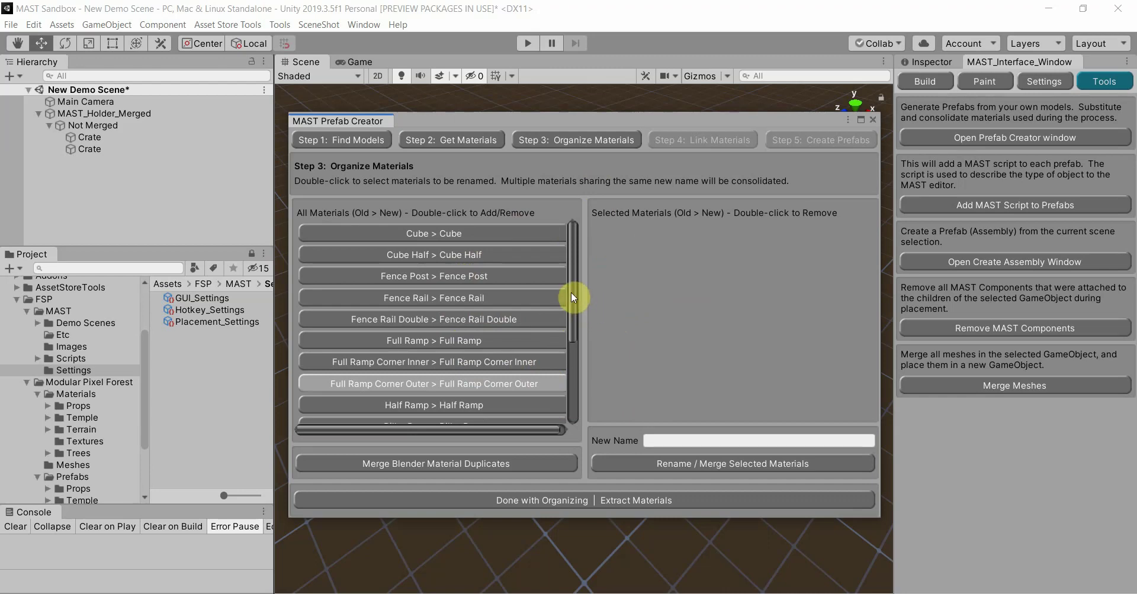
{"action": "mouse_move", "coordinate": [571, 307]}
{"action": "left_mouse_down"}
{"action": "mouse_move", "coordinate": [573, 420]}
{"action": "mouse_move", "coordinate": [562, 297]}
{"action": "left_mouse_up"}
{"action": "left_click", "coordinate": [657, 441]}
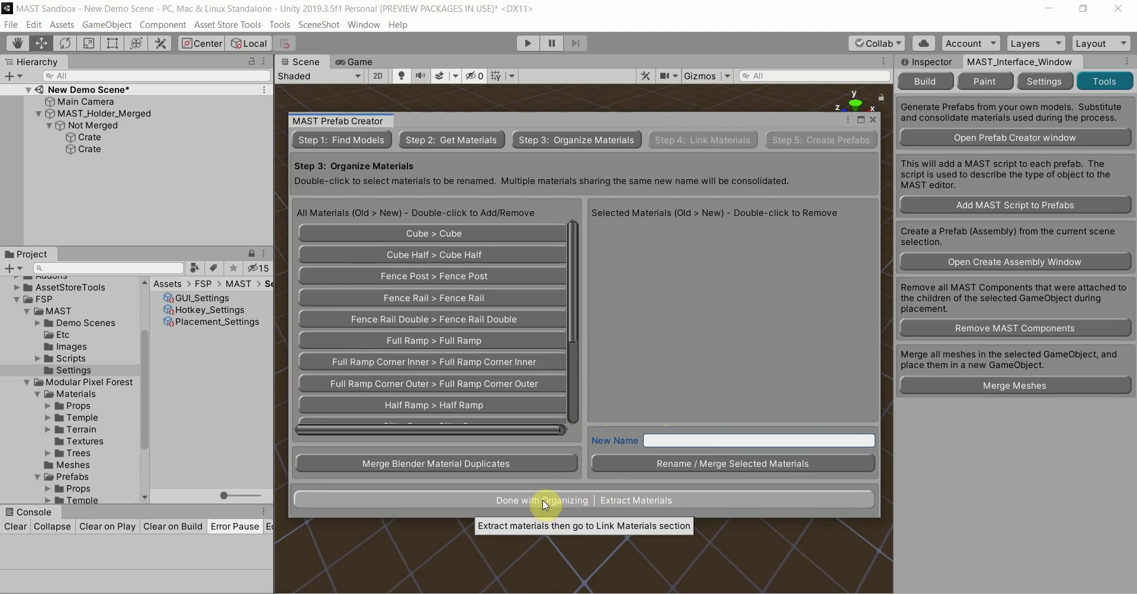
{"action": "left_click", "coordinate": [542, 499]}
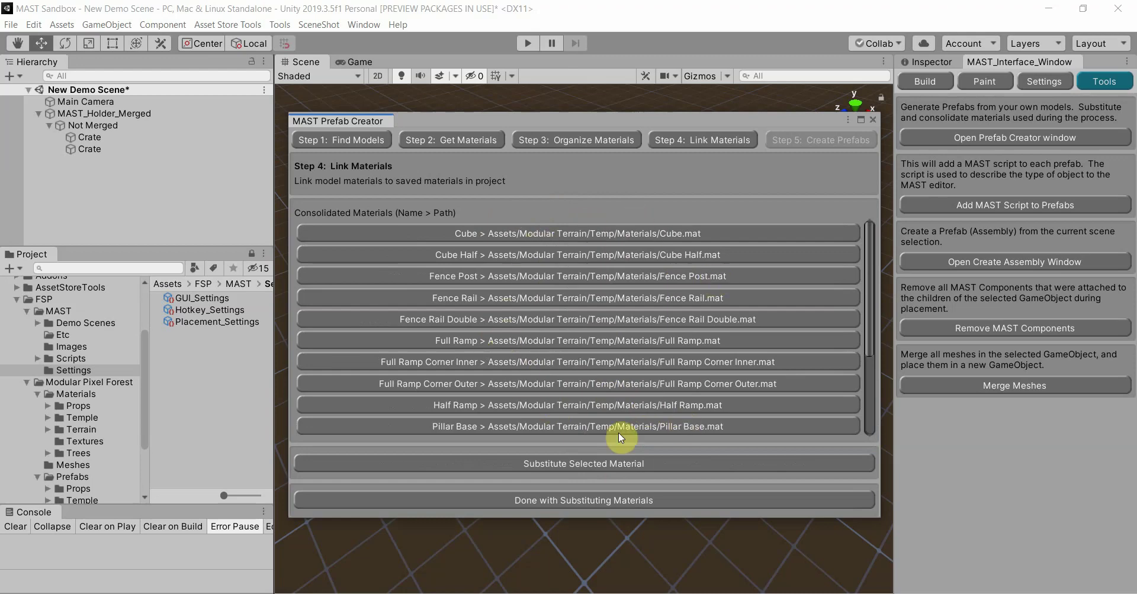
Step: Show the extracted materials in the project's Modular Terrain/Temp/Materials folder
{"action": "left_click", "coordinate": [588, 228]}
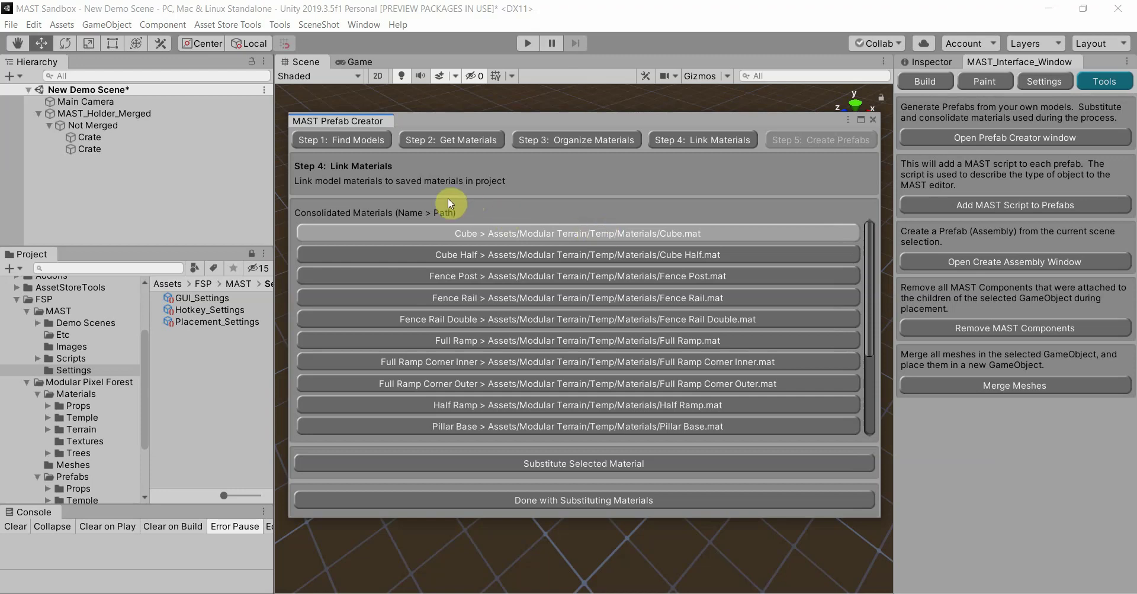
{"action": "scroll", "coordinate": [59, 401], "scroll_direction": "down", "scroll_amount": 3}
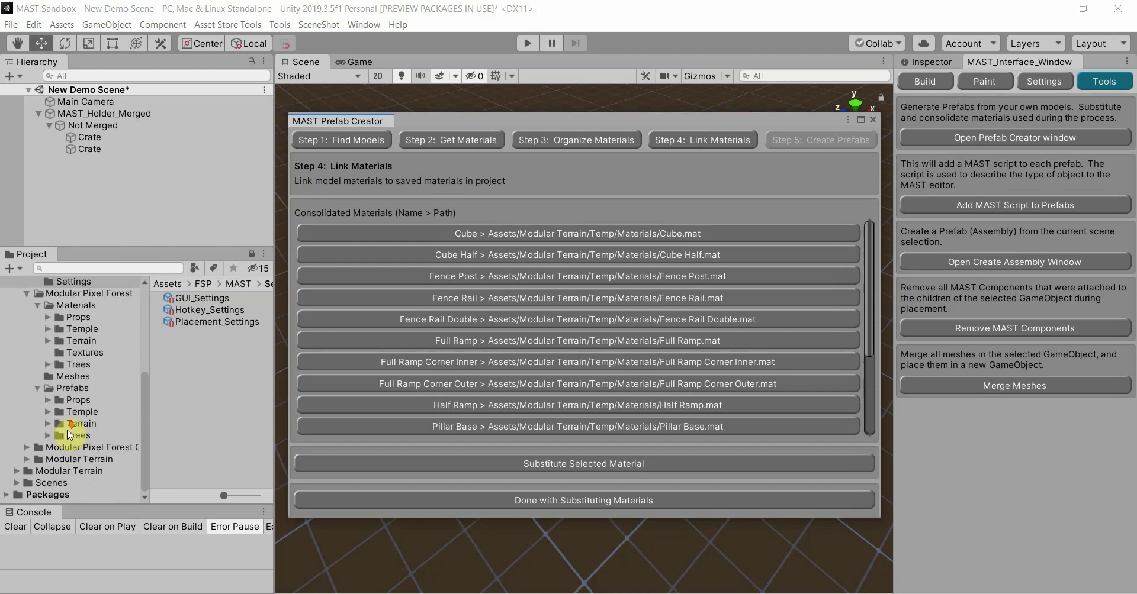
{"action": "left_click", "coordinate": [16, 472]}
{"action": "scroll", "coordinate": [16, 471], "scroll_direction": "down", "scroll_amount": 3}
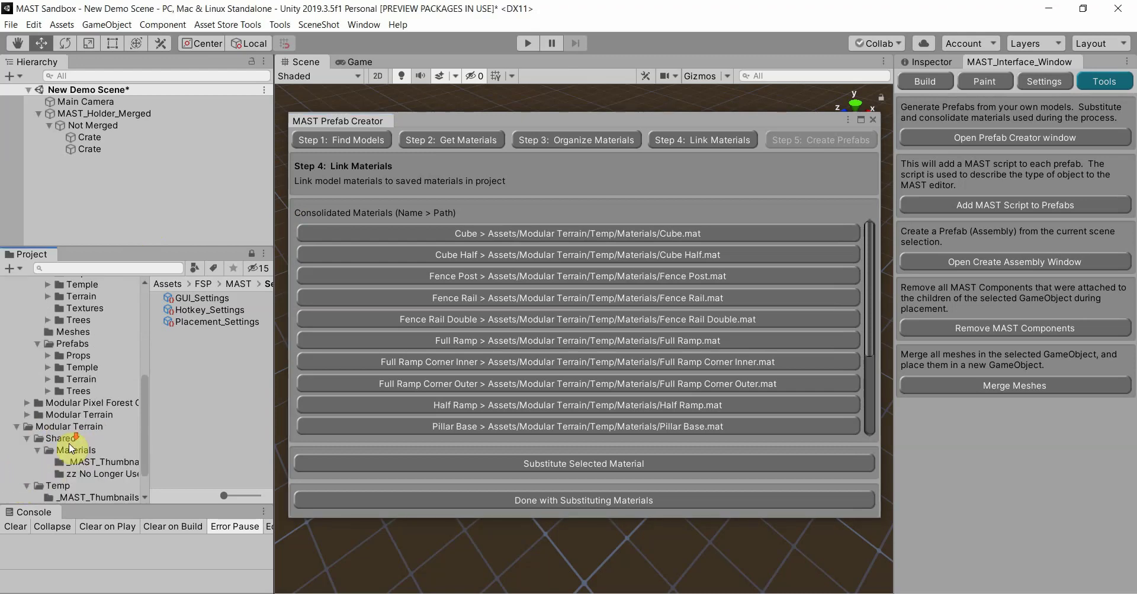
{"action": "left_click", "coordinate": [58, 448]}
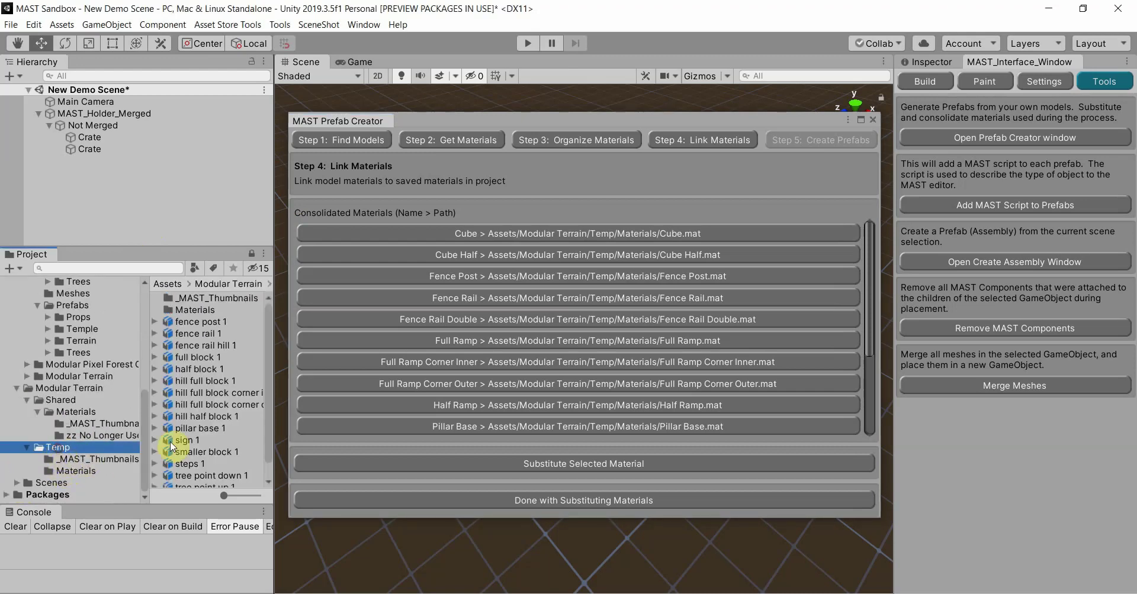
{"action": "double_click", "coordinate": [191, 310]}
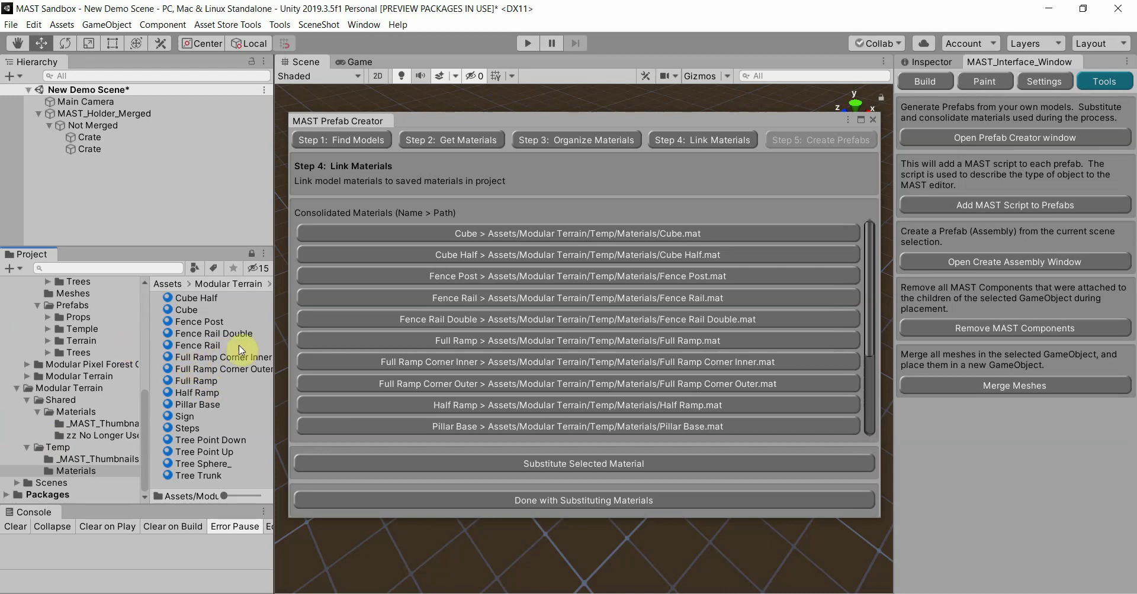
{"action": "left_click", "coordinate": [446, 263]}
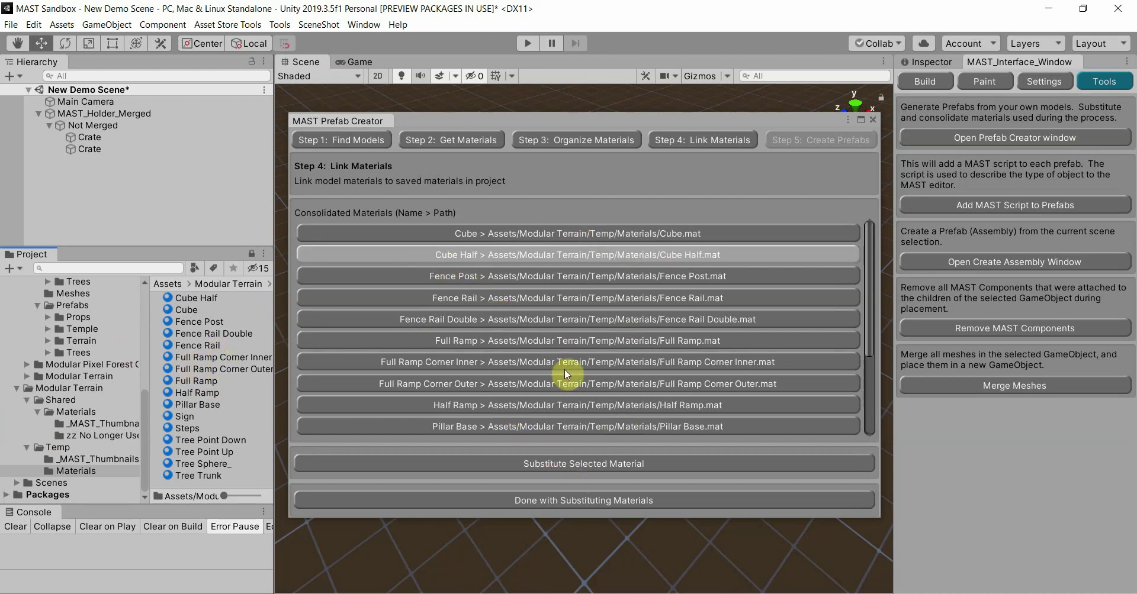
Step: Substitute the Cube material with Grass Block Fall.mat from FSP/Modular Pixel Forest/Materials/Terrain
{"action": "left_click", "coordinate": [569, 117]}
{"action": "left_click", "coordinate": [664, 233]}
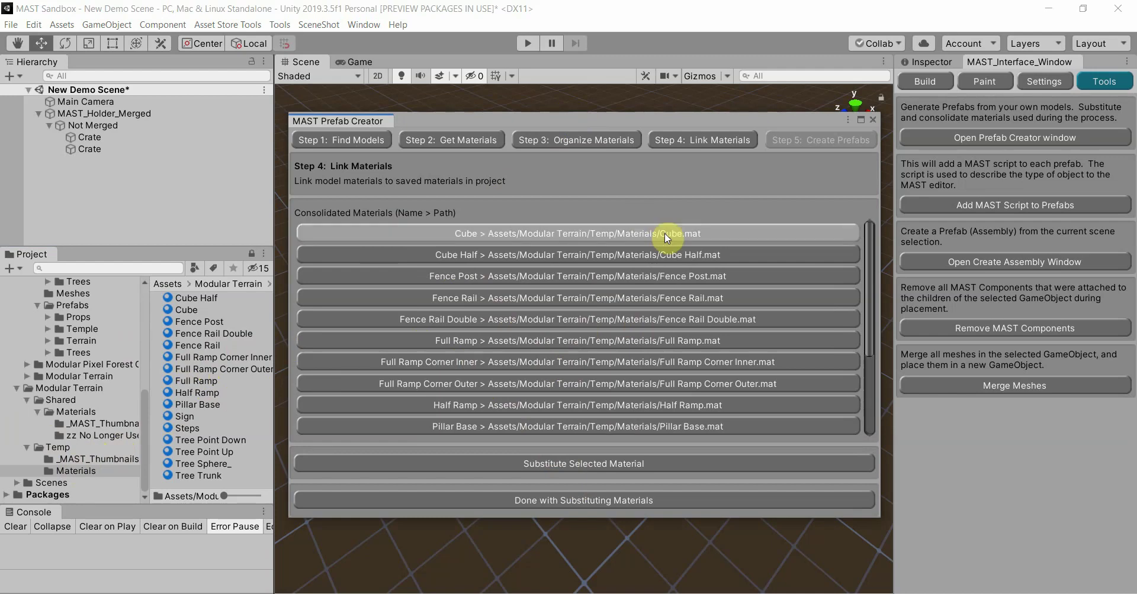
{"action": "left_click", "coordinate": [664, 233]}
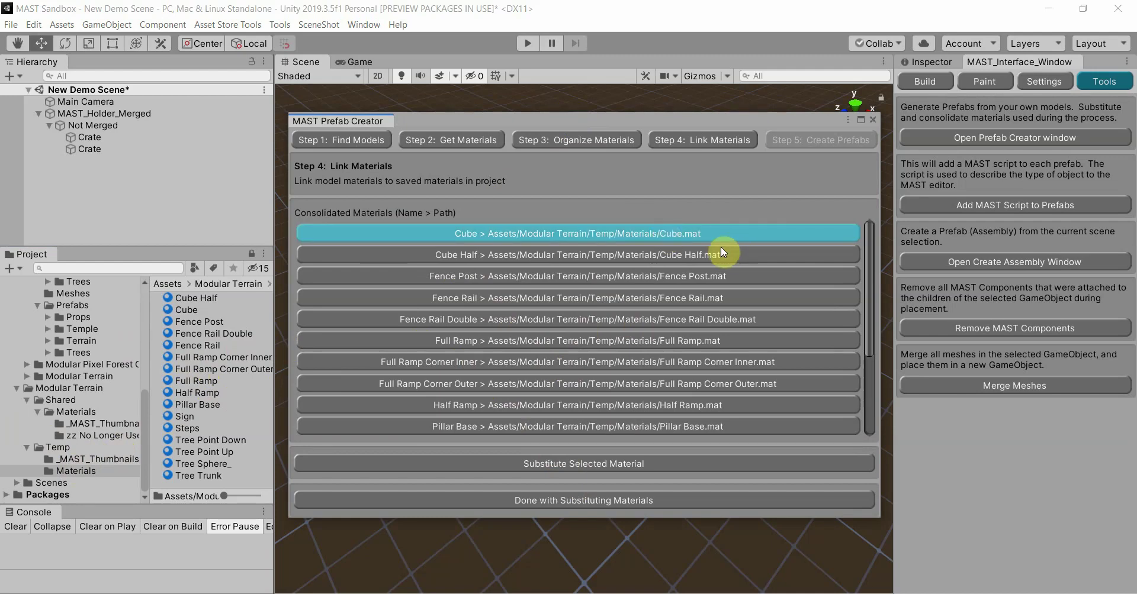
{"action": "left_click", "coordinate": [590, 463]}
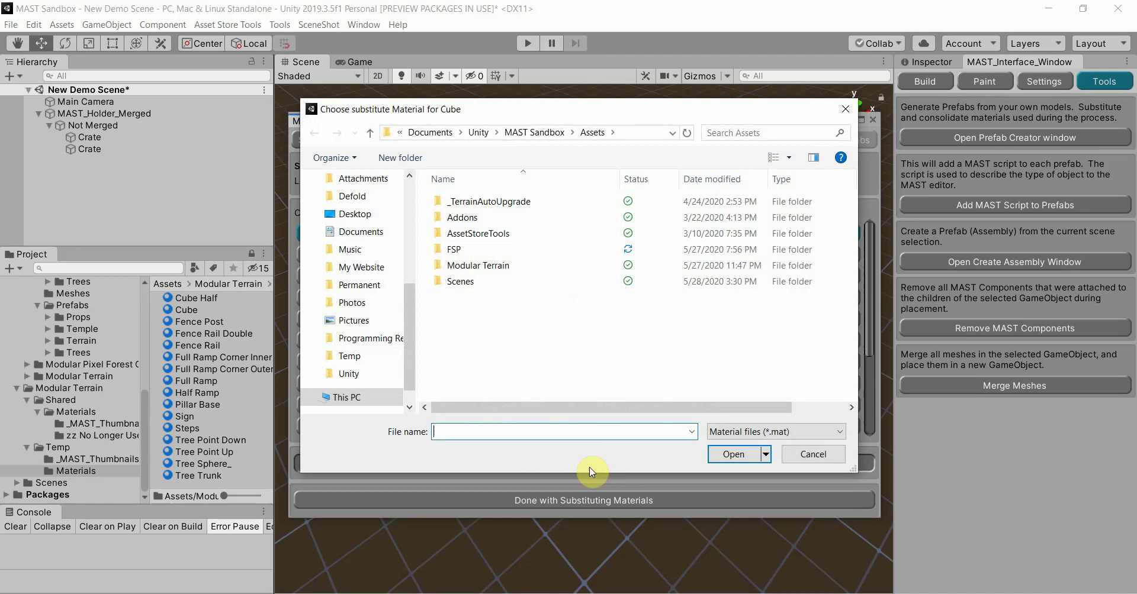
{"action": "double_click", "coordinate": [446, 249]}
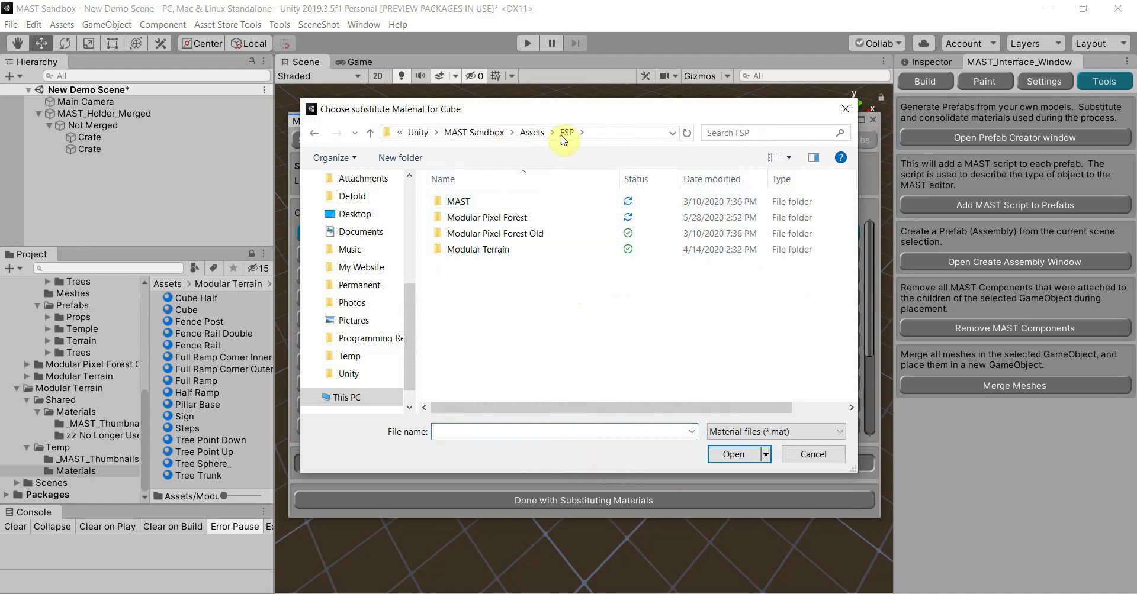
{"action": "double_click", "coordinate": [484, 218]}
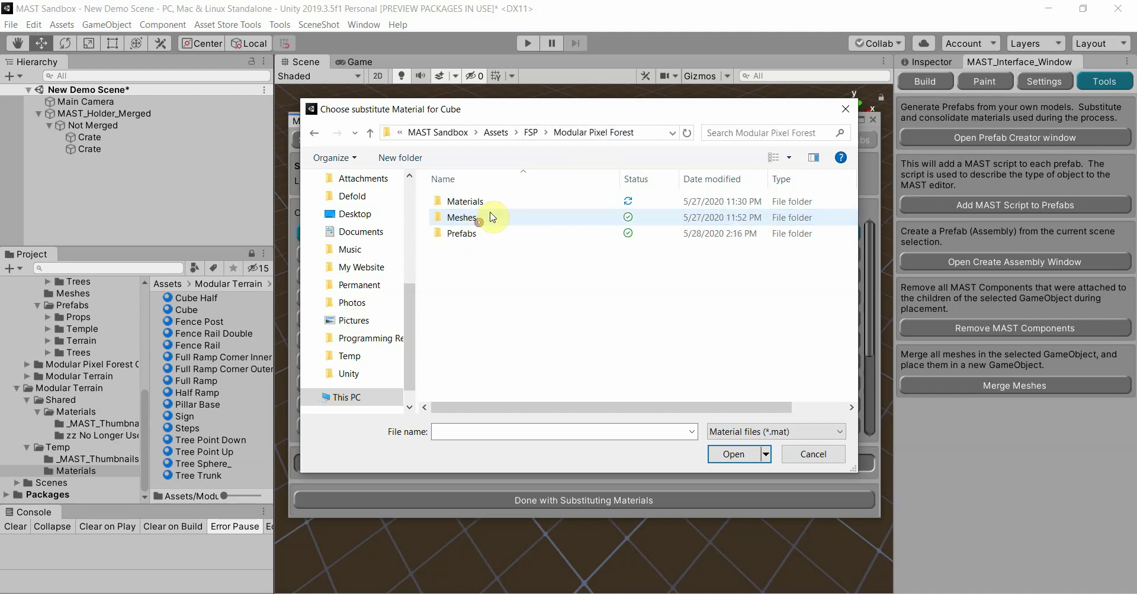
{"action": "double_click", "coordinate": [457, 203]}
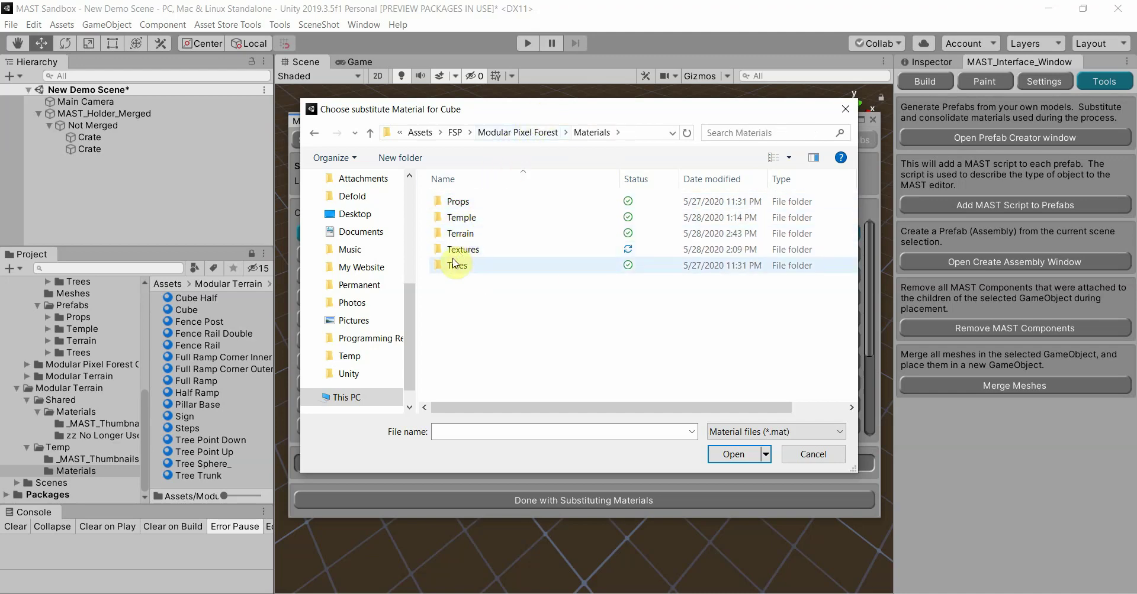
{"action": "double_click", "coordinate": [453, 233]}
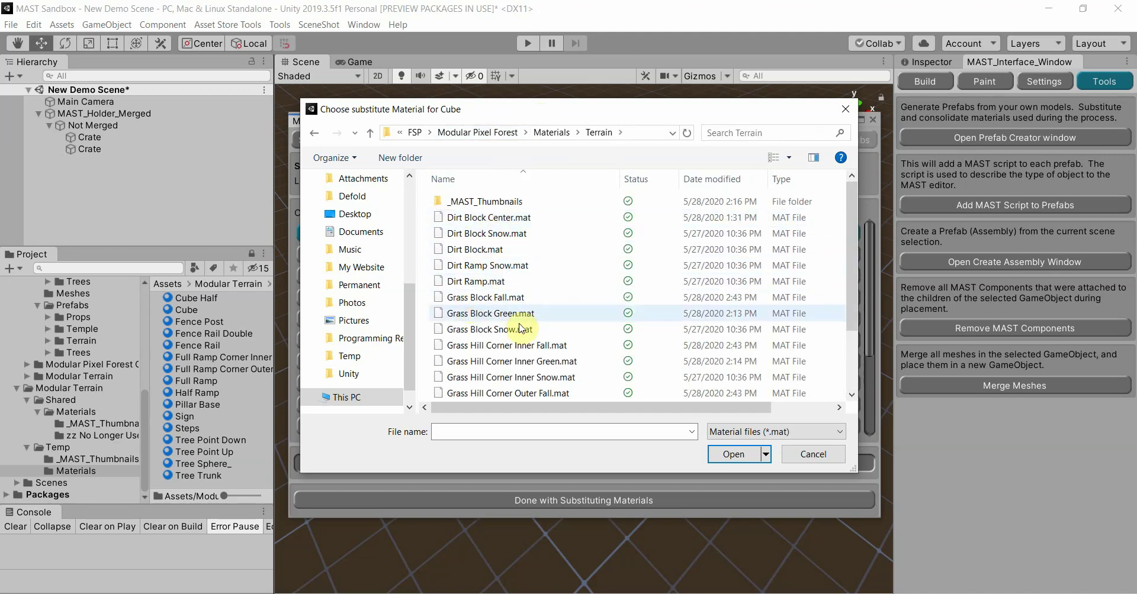
{"action": "scroll", "coordinate": [522, 320], "scroll_direction": "down", "scroll_amount": 1}
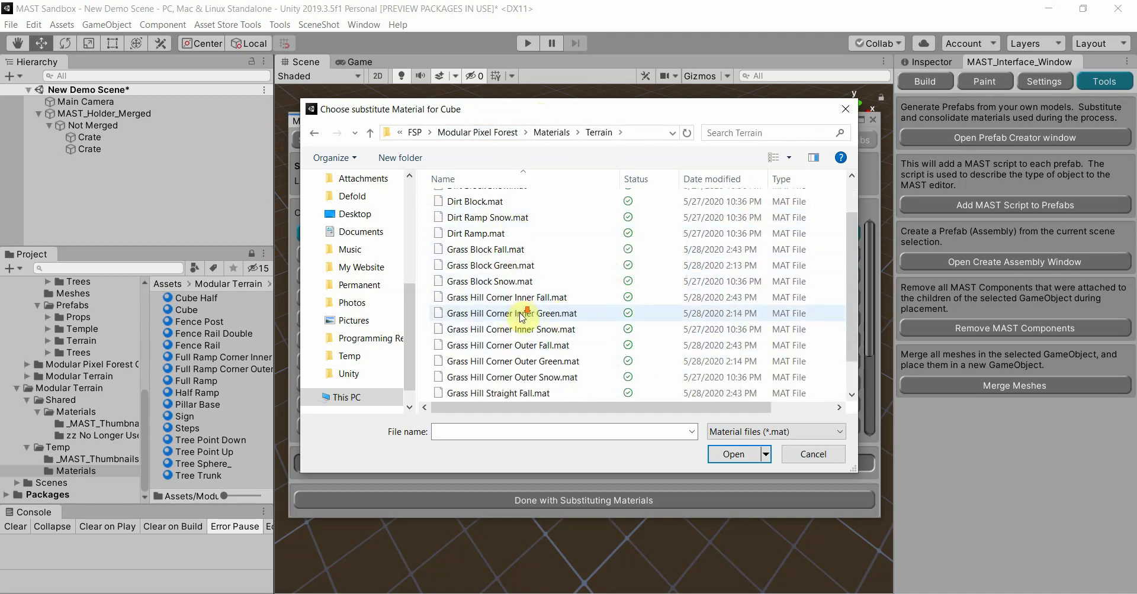
{"action": "double_click", "coordinate": [501, 250]}
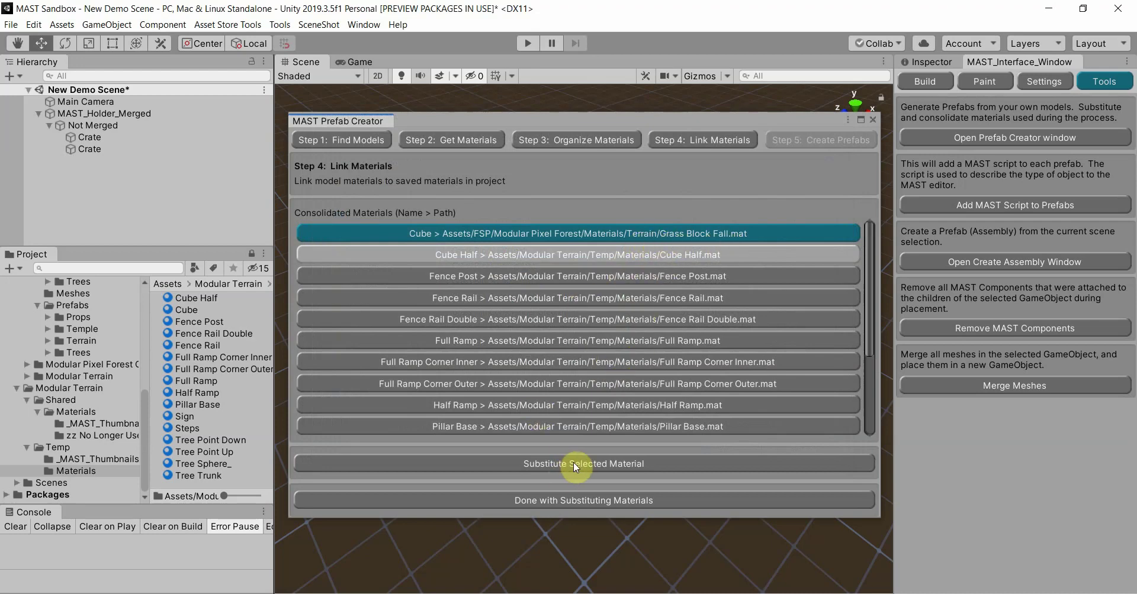
{"action": "scroll", "coordinate": [578, 359], "scroll_direction": "down", "scroll_amount": 3}
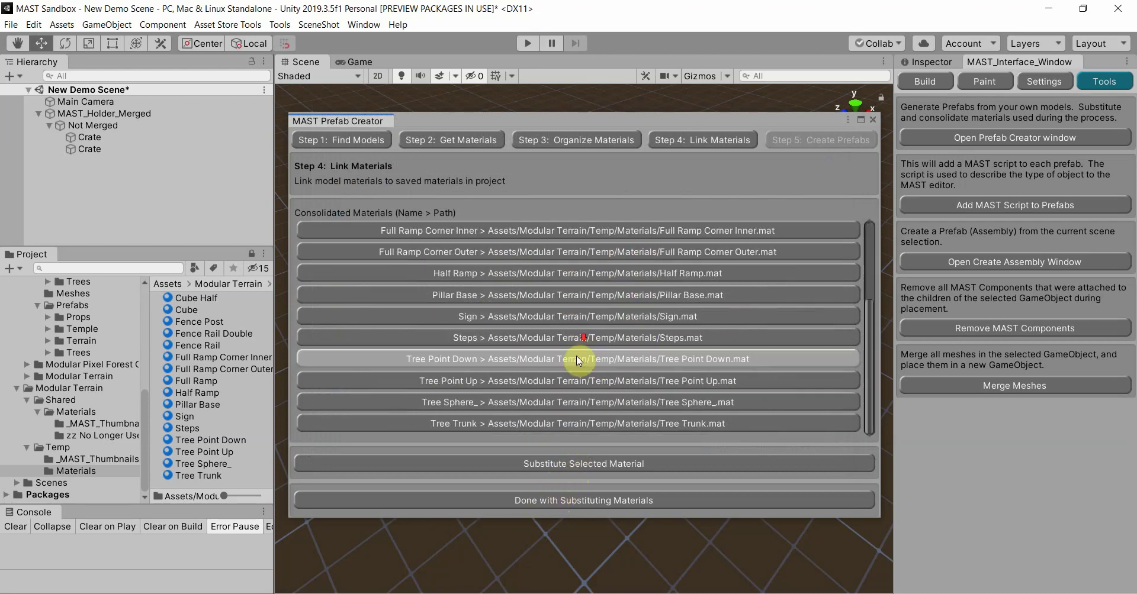
{"action": "scroll", "coordinate": [541, 301], "scroll_direction": "up", "scroll_amount": 5}
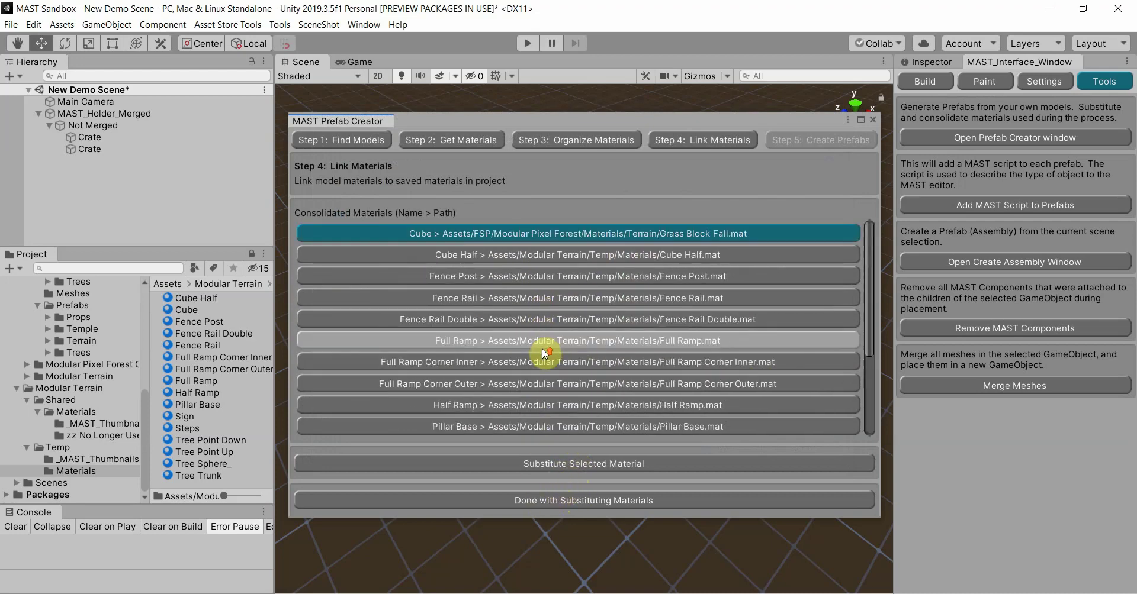
{"action": "left_click", "coordinate": [613, 254]}
{"action": "left_click", "coordinate": [582, 465]}
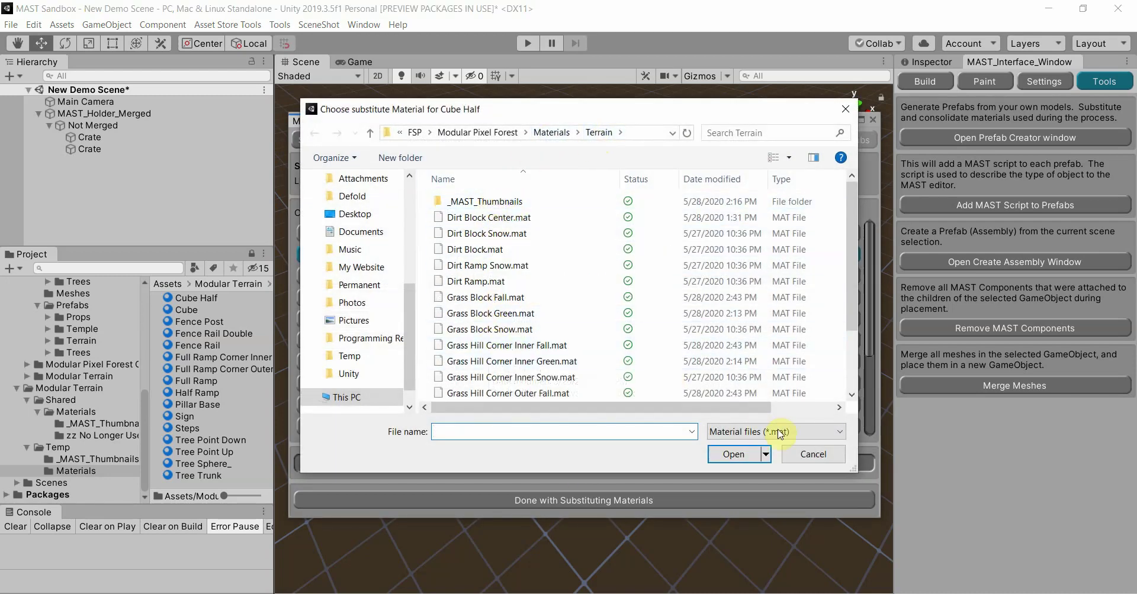
{"action": "left_click", "coordinate": [804, 461]}
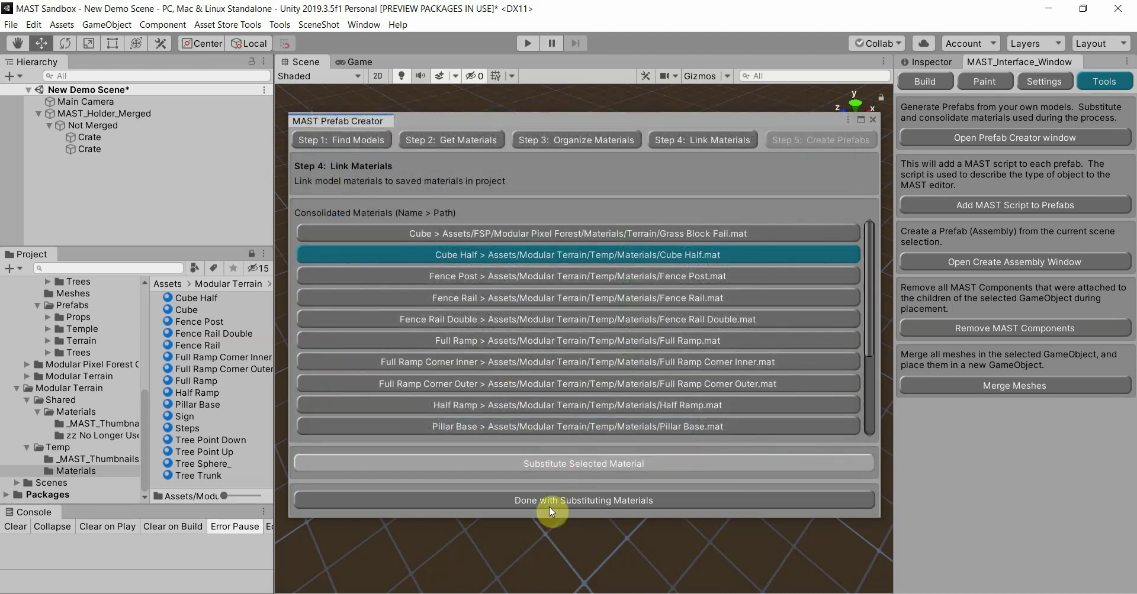
Step: Finish substituting materials, then create the prefabs with the mesh collider, empty parent and hierarchy options left as they are
{"action": "left_click", "coordinate": [560, 501]}
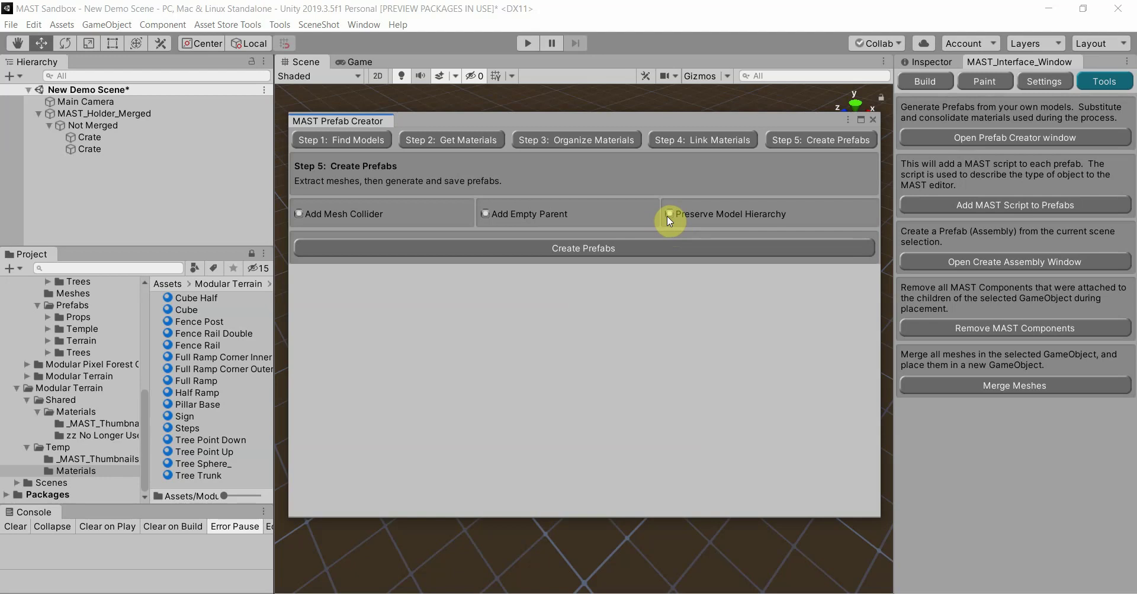
{"action": "left_click", "coordinate": [574, 249]}
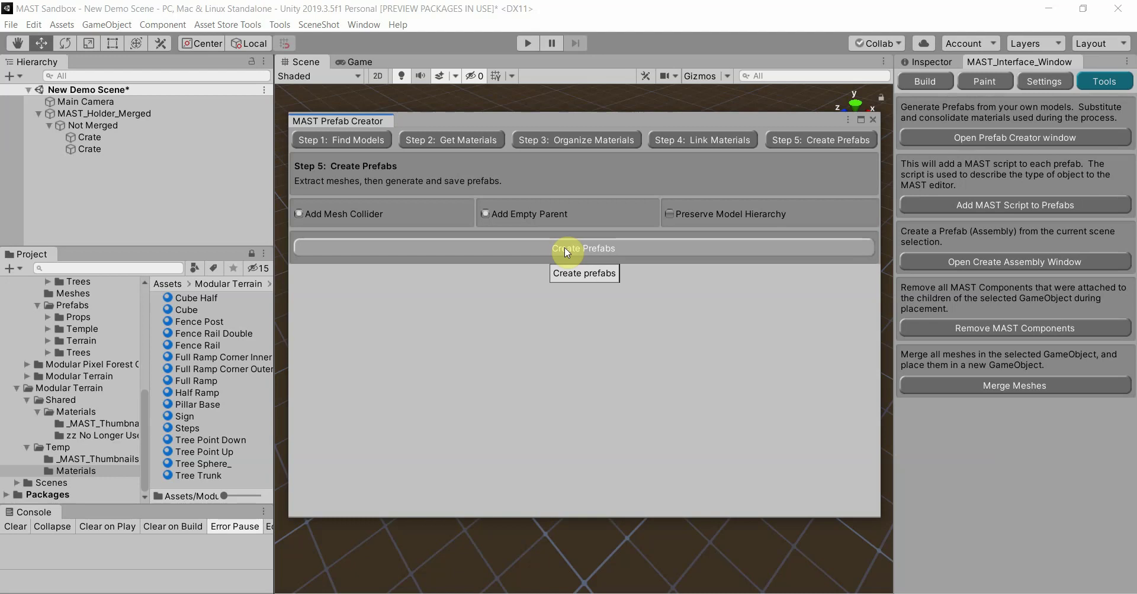
{"action": "left_click", "coordinate": [616, 251]}
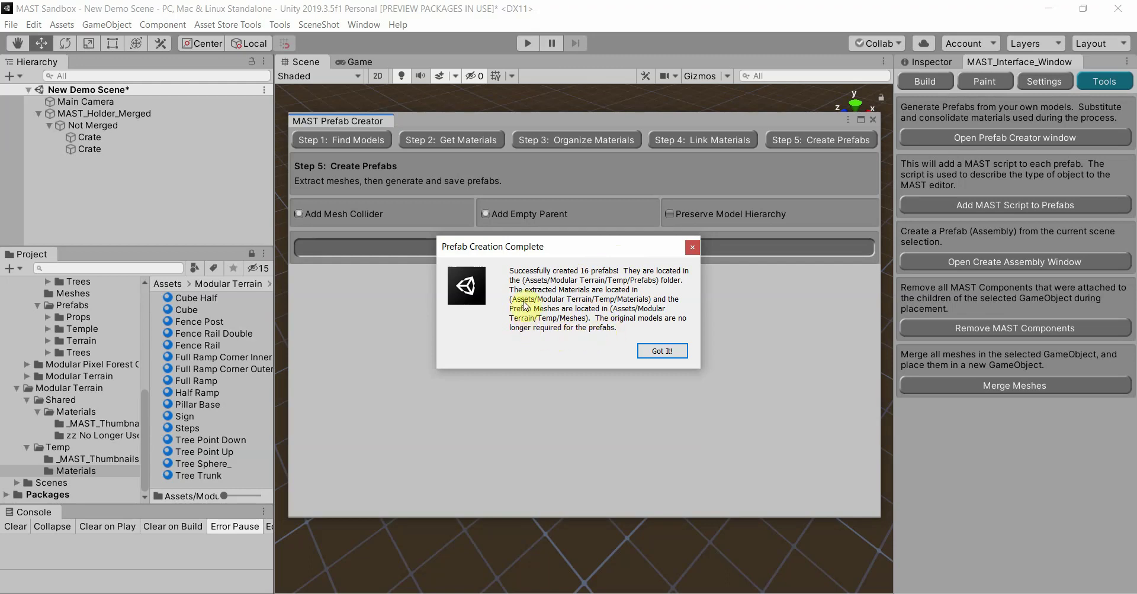
{"action": "left_click", "coordinate": [662, 350]}
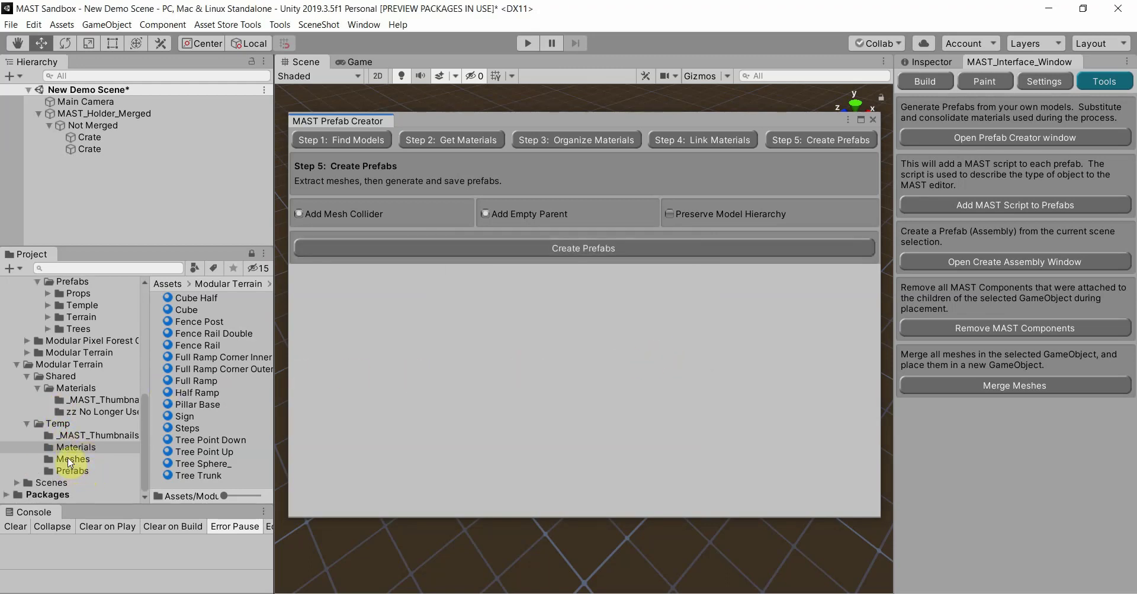
Step: Show the generated meshes in the project's Modular Terrain/Temp/Meshes folder, with the file list widened to read their names
{"action": "left_click", "coordinate": [71, 460]}
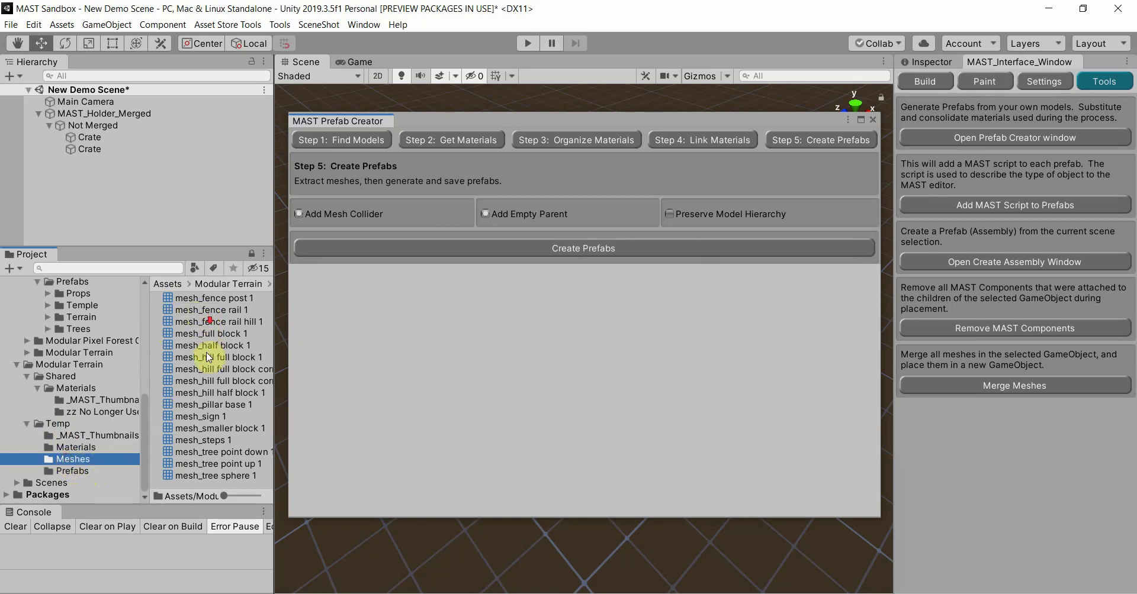
{"action": "left_click", "coordinate": [274, 394]}
{"action": "mouse_move", "coordinate": [284, 397]}
{"action": "left_mouse_down"}
{"action": "mouse_move", "coordinate": [317, 398]}
{"action": "mouse_move", "coordinate": [299, 399]}
{"action": "left_mouse_up"}
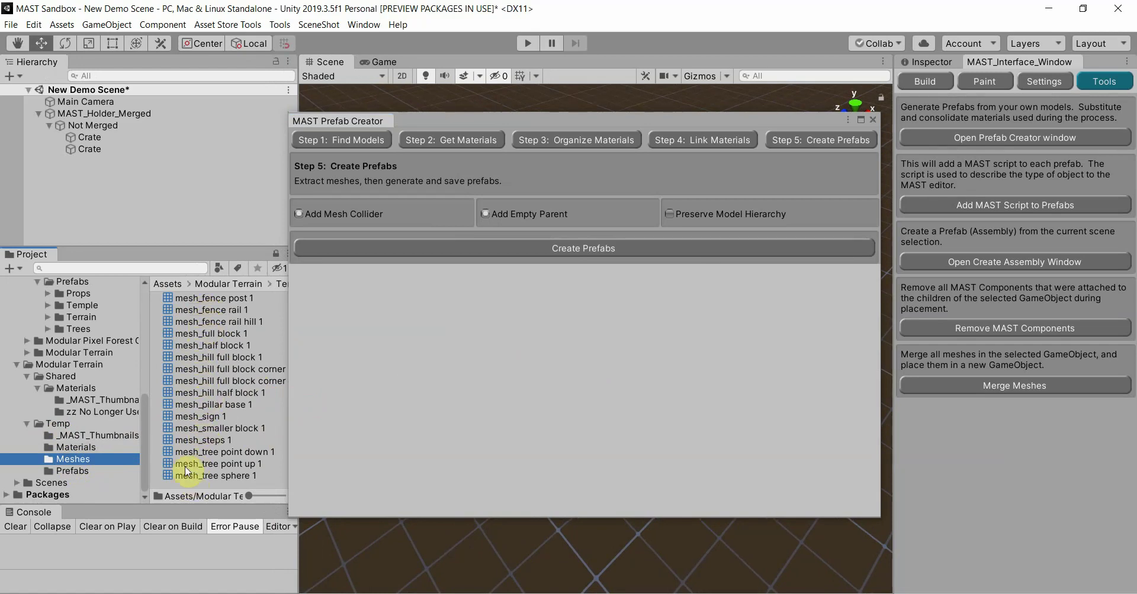
{"action": "left_click", "coordinate": [68, 472]}
{"action": "left_click", "coordinate": [64, 459]}
Step: Open the FSP/Modular Pixel Forest/Meshes folder and highlight the fence rail hill meshes from ndx0 to ndx7 for comparison
{"action": "scroll", "coordinate": [102, 425], "scroll_direction": "up", "scroll_amount": 2}
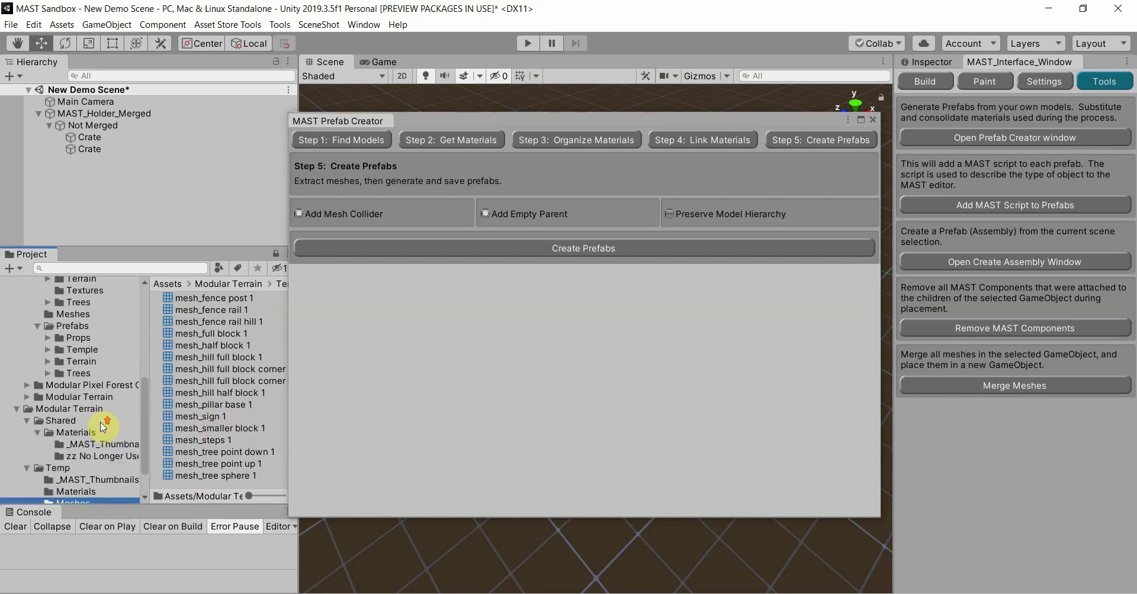
{"action": "left_click", "coordinate": [71, 314]}
{"action": "left_click_drag", "start_coordinate": [302, 127], "coordinate": [430, 138]}
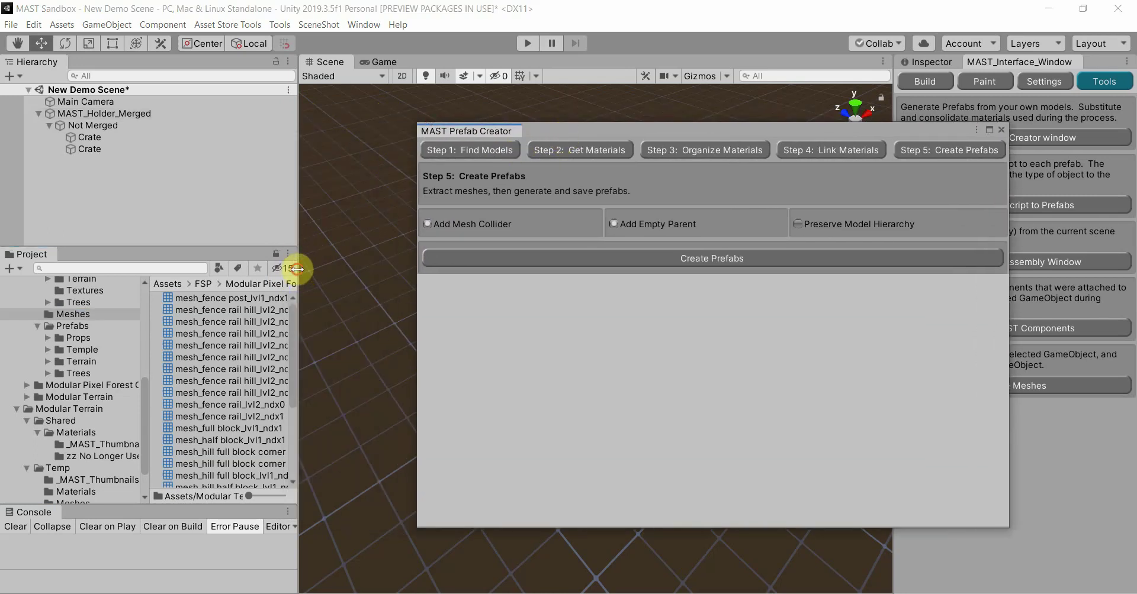
{"action": "left_click_drag", "start_coordinate": [298, 267], "coordinate": [352, 264]}
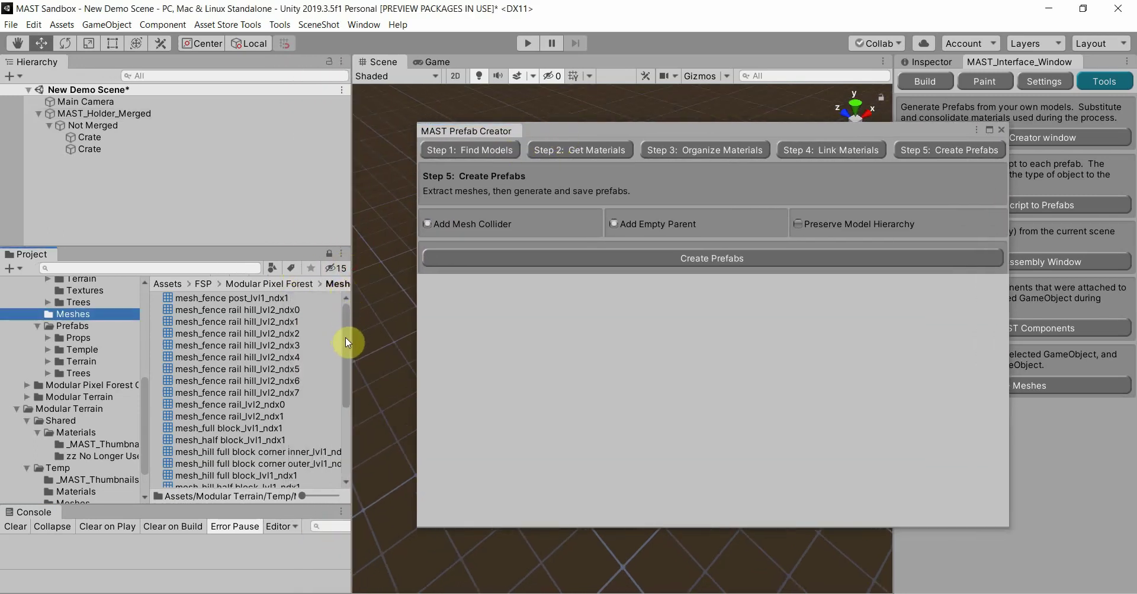
{"action": "left_click", "coordinate": [258, 311]}
{"action": "left_click", "coordinate": [224, 394]}
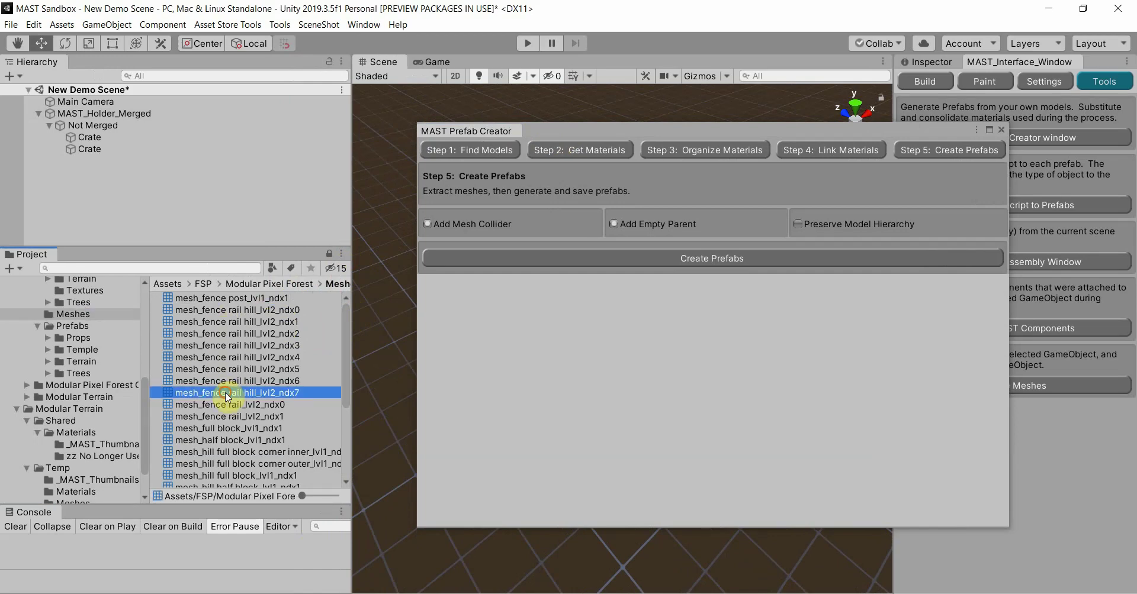
{"action": "left_click", "coordinate": [247, 313]}
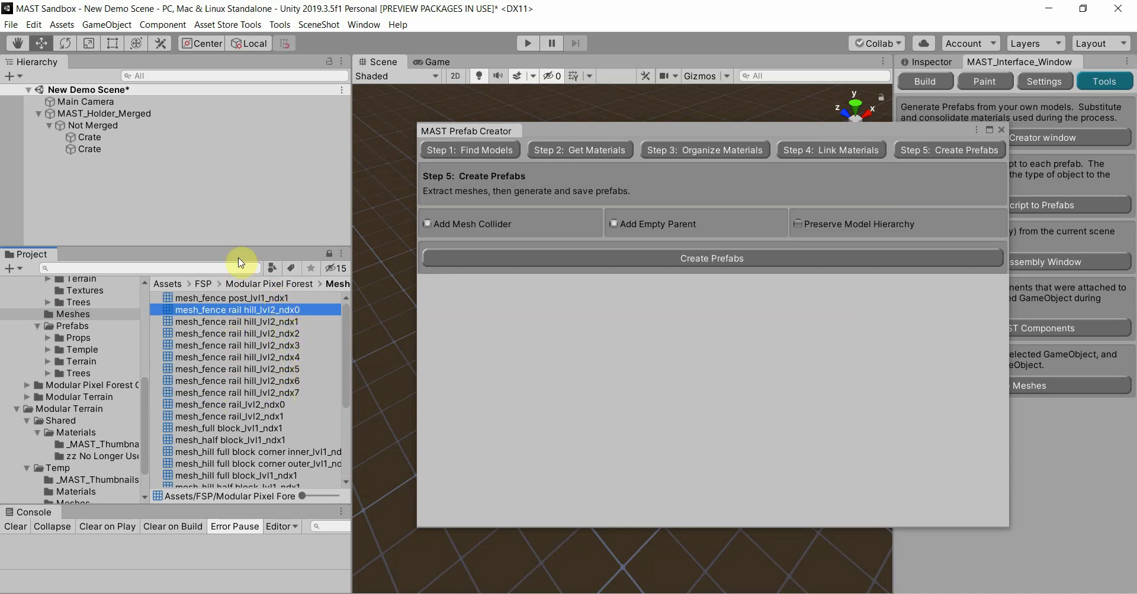
{"action": "left_click", "coordinate": [296, 393], "text": "shift"}
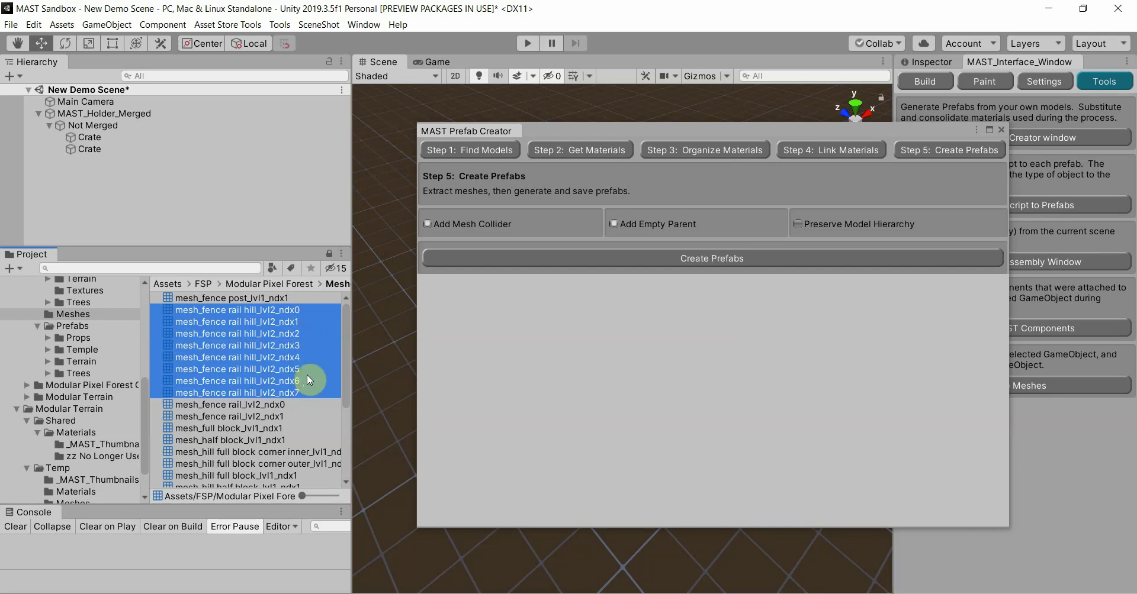
Step: Return to Modular Terrain/Temp/Meshes and highlight the fence post, fence rail and fence rail hill meshes one by one
{"action": "scroll", "coordinate": [67, 453], "scroll_direction": "down", "scroll_amount": 3}
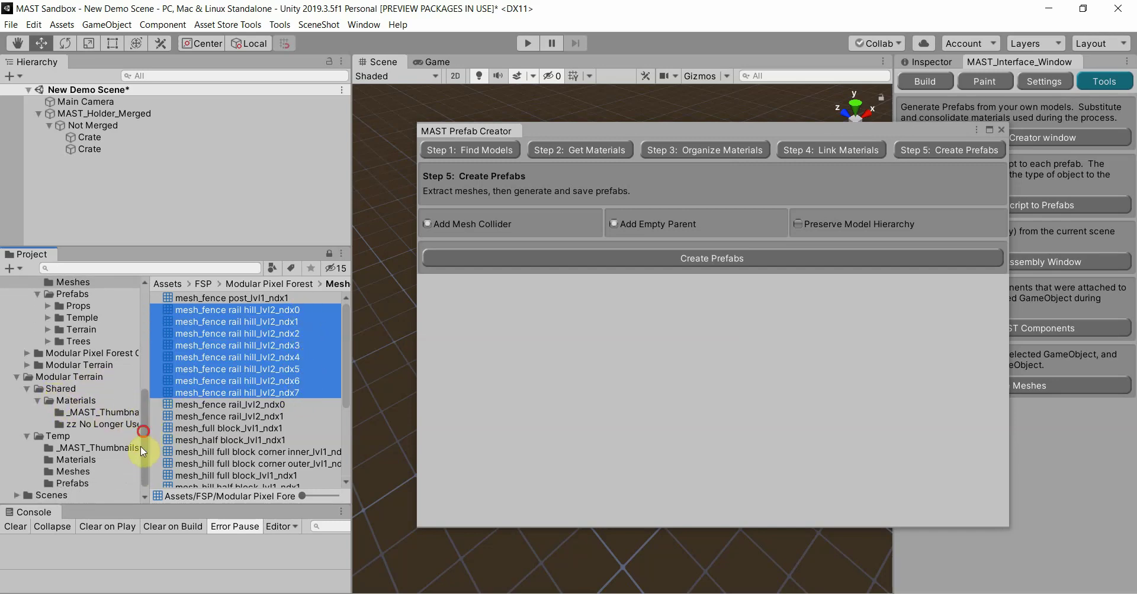
{"action": "left_click", "coordinate": [69, 458]}
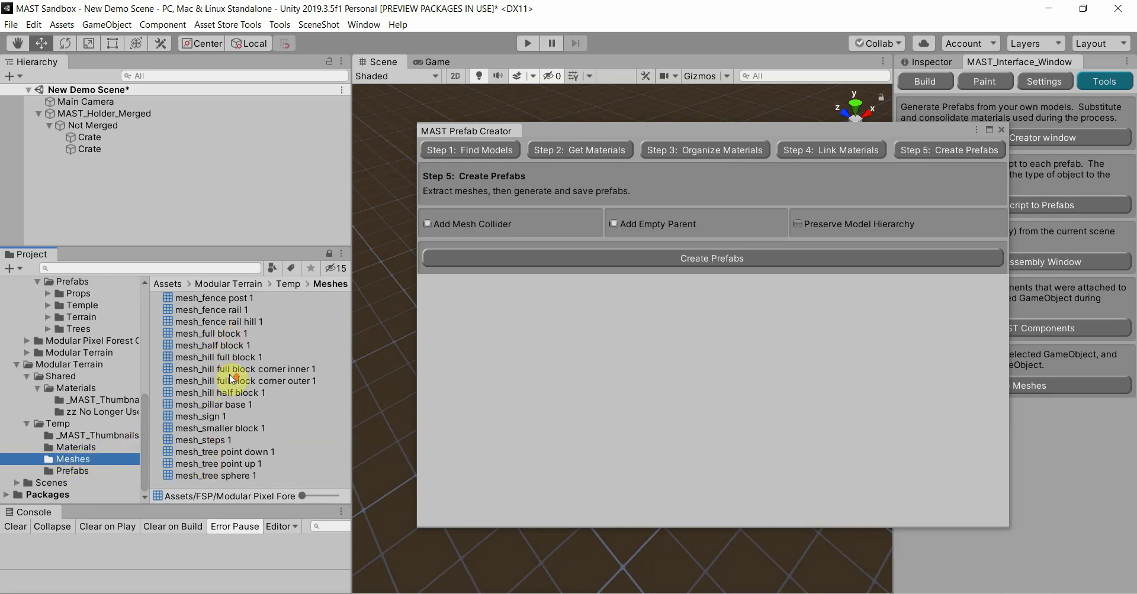
{"action": "left_click", "coordinate": [225, 298]}
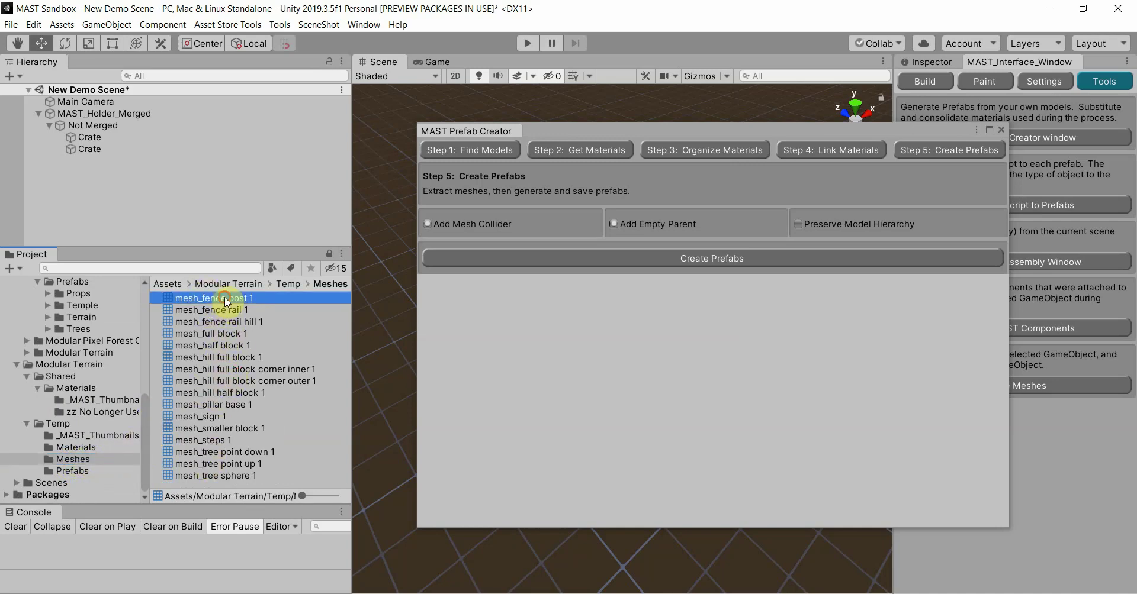
{"action": "left_click", "coordinate": [222, 311]}
{"action": "left_click", "coordinate": [225, 322]}
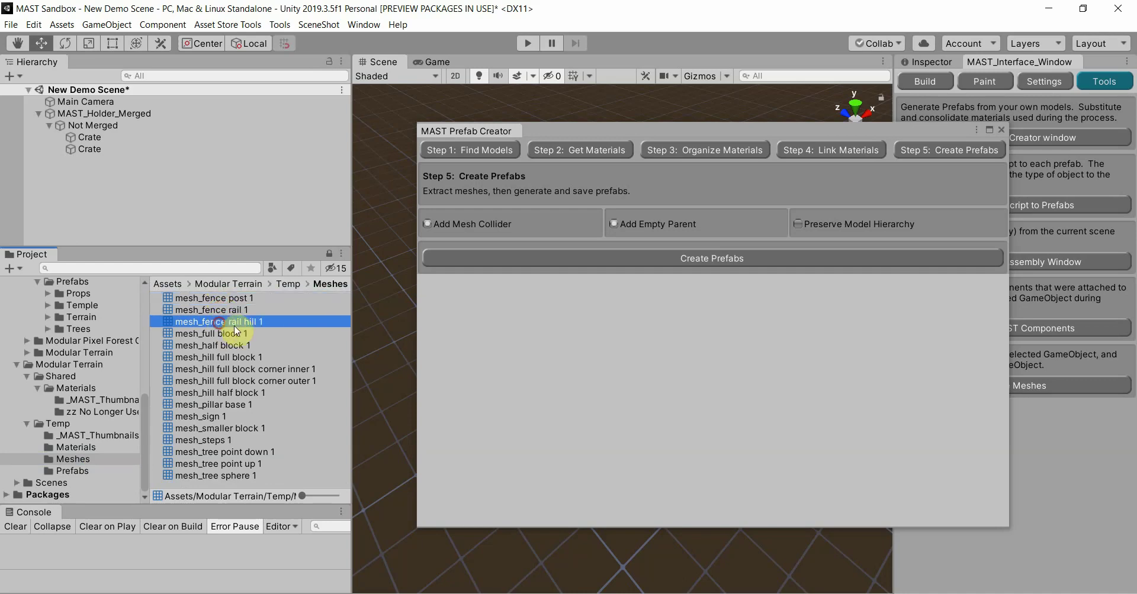
Step: Open the fence rail hill 1 prefab from Modular Terrain/Temp/Prefabs and close the MAST Prefab Creator window
{"action": "left_click", "coordinate": [89, 473]}
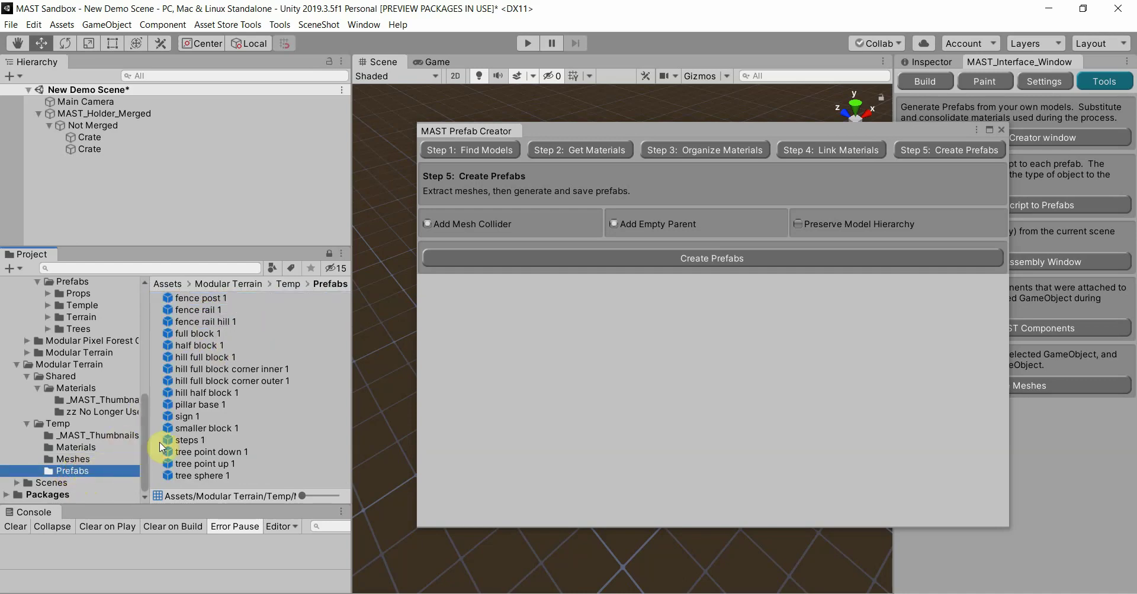
{"action": "double_click", "coordinate": [207, 323]}
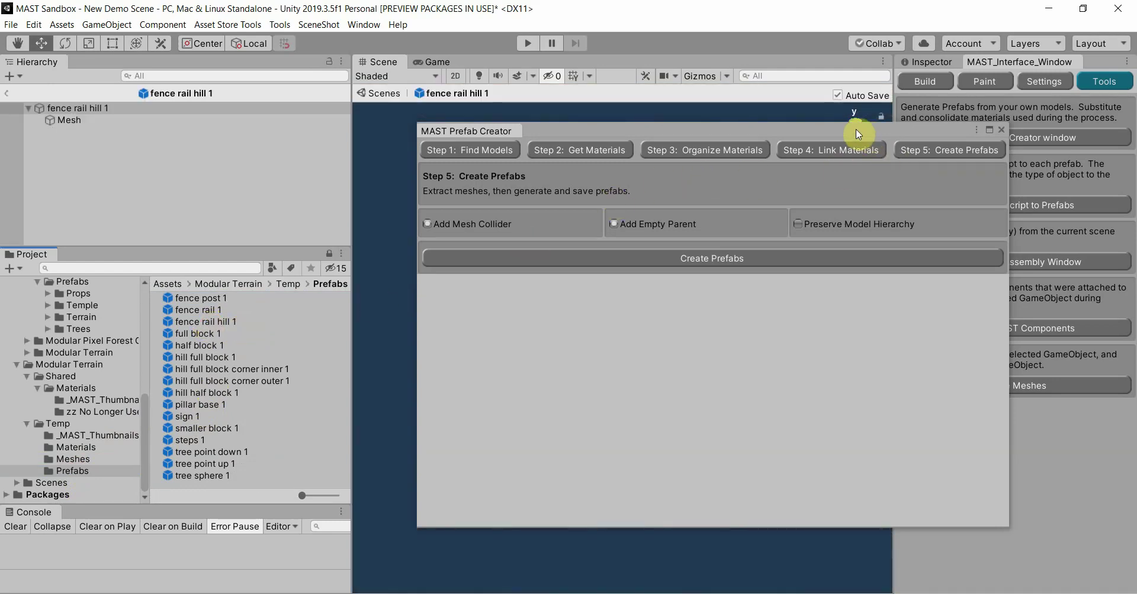
{"action": "left_click_drag", "start_coordinate": [857, 133], "coordinate": [768, 143]}
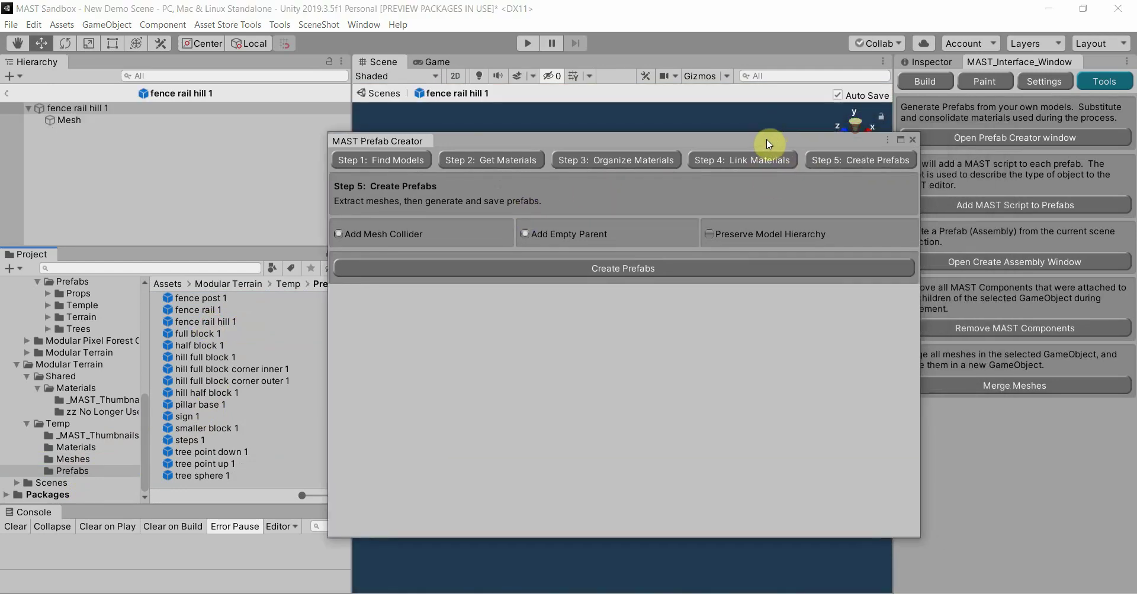
{"action": "left_click", "coordinate": [913, 141]}
Step: Inspect the fence rail hill prefab from several angles with its Mesh child selected, and return to the scene
{"action": "left_click_drag", "start_coordinate": [566, 483], "coordinate": [601, 323], "text": "alt"}
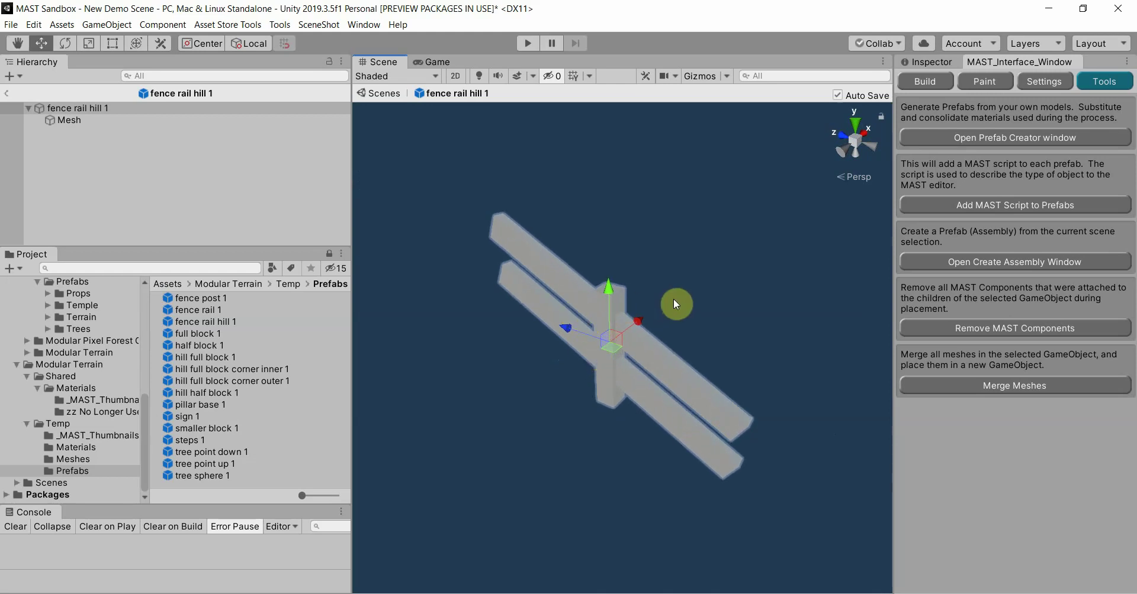
{"action": "left_click_drag", "start_coordinate": [652, 306], "coordinate": [642, 325], "text": "alt"}
{"action": "left_click", "coordinate": [68, 120]}
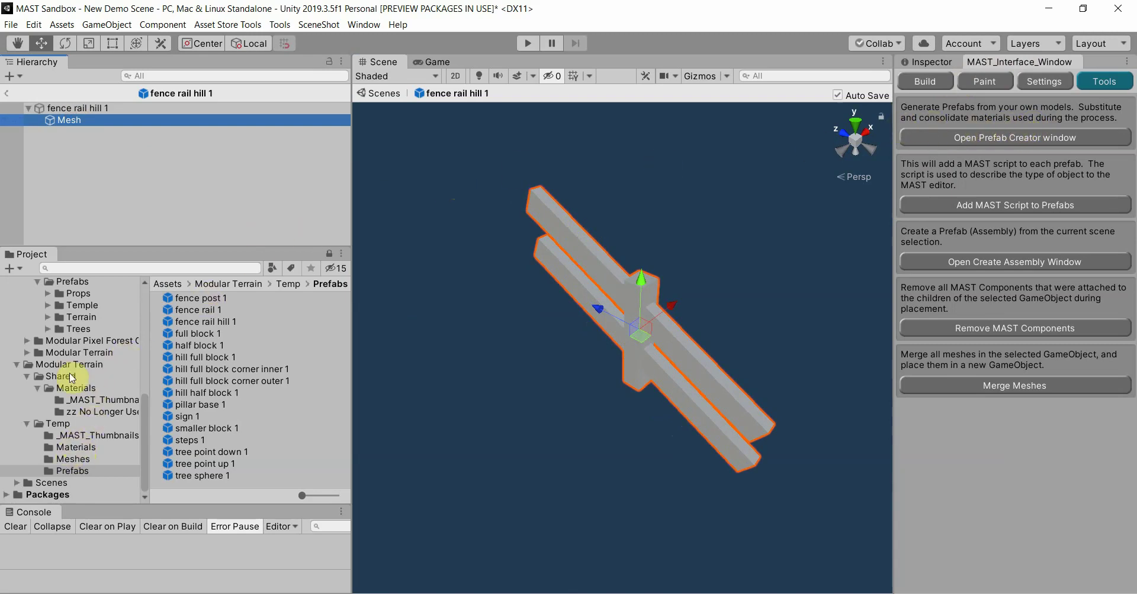
{"action": "left_click", "coordinate": [4, 100]}
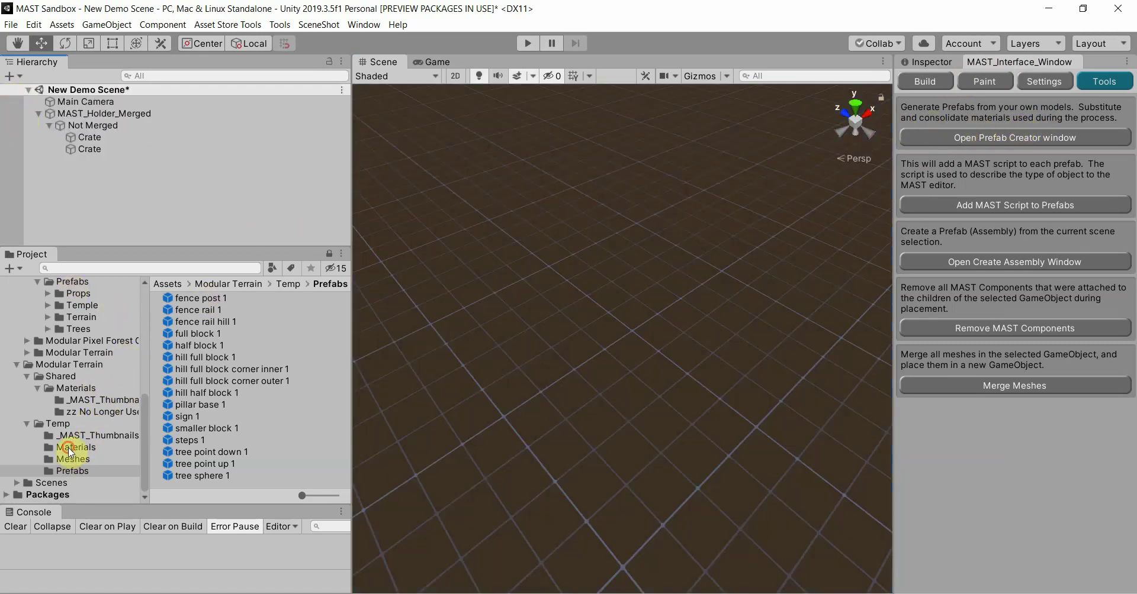
Step: Open the Modular Terrain/Temp/Materials folder and show the Fence Post material's properties in the Inspector
{"action": "left_click", "coordinate": [76, 447]}
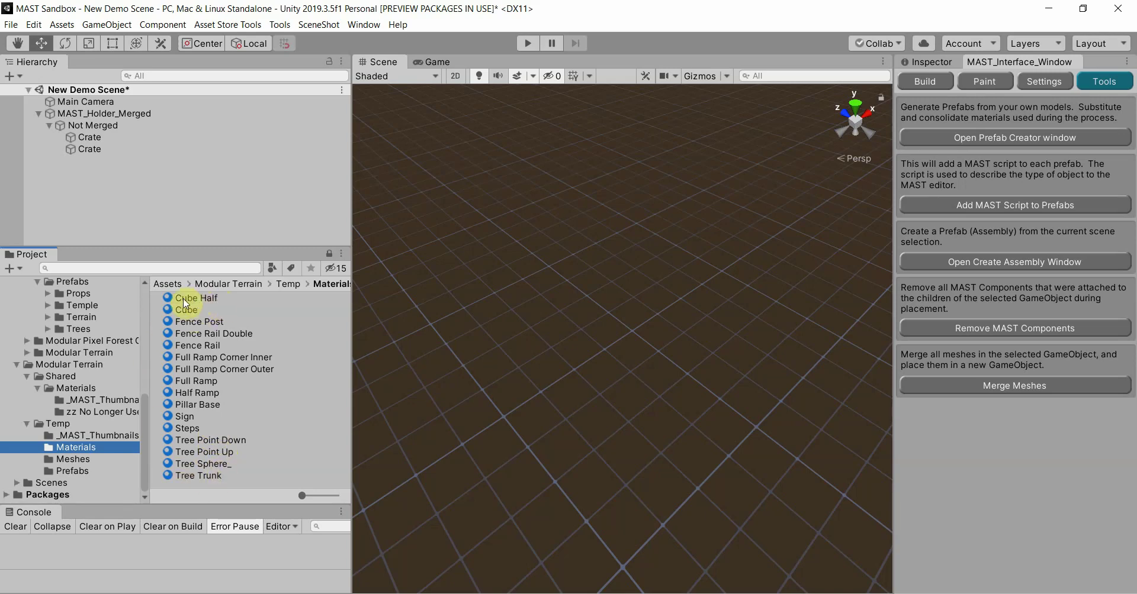
{"action": "left_click", "coordinate": [214, 335]}
{"action": "left_click", "coordinate": [196, 322]}
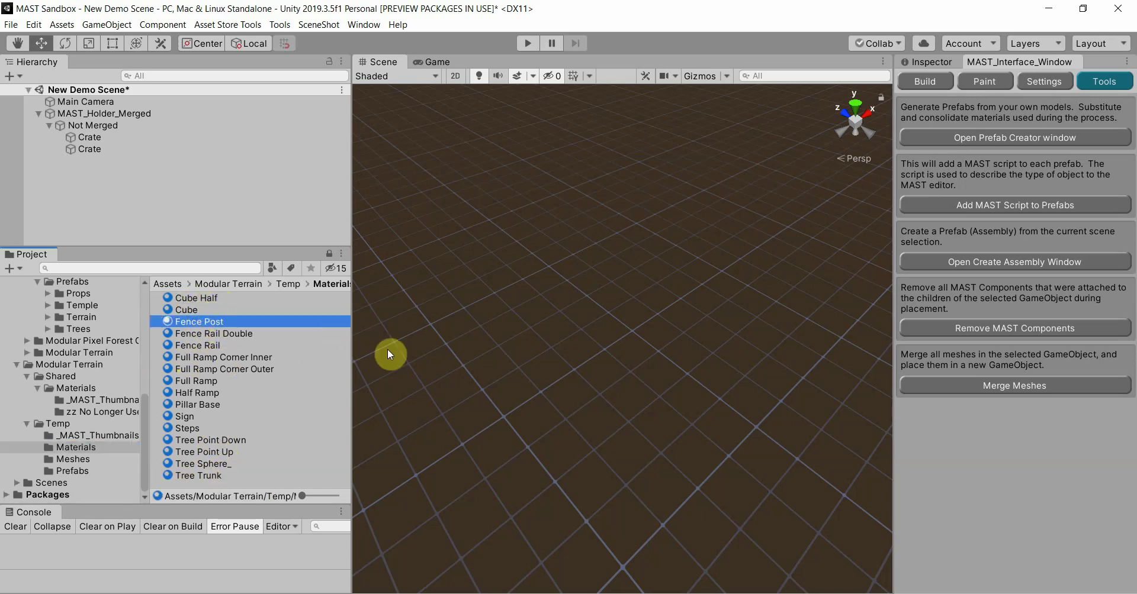
{"action": "left_click", "coordinate": [925, 59]}
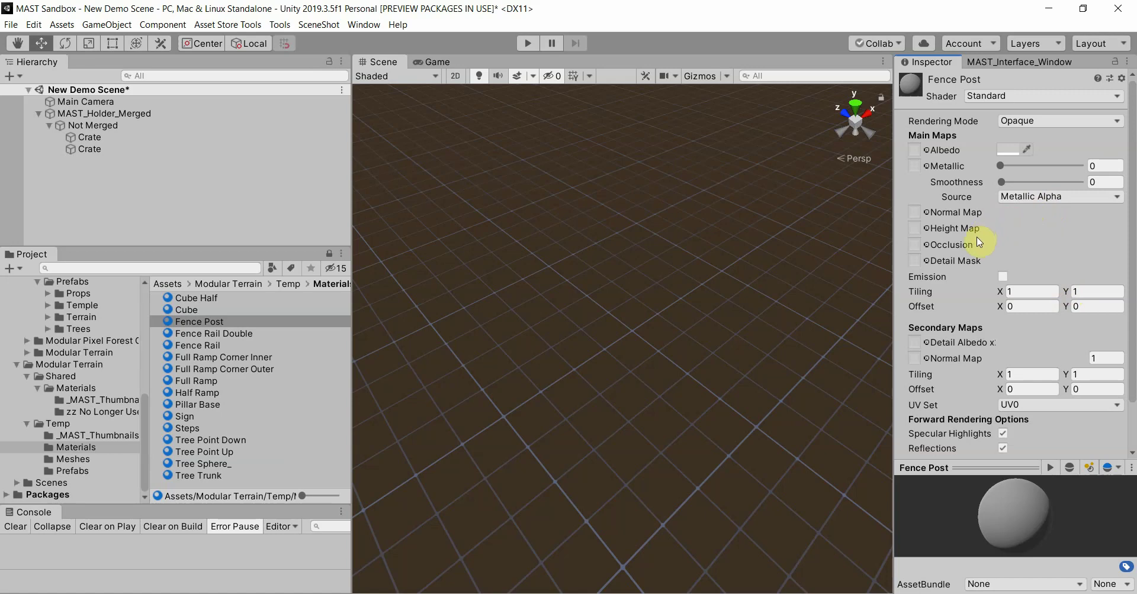
{"action": "scroll", "coordinate": [977, 385], "scroll_direction": "down", "scroll_amount": 2}
{"action": "scroll", "coordinate": [975, 391], "scroll_direction": "up", "scroll_amount": 2}
Step: Search the textures for "Fence" and assign the lowercase-named fence post texture to the Fence Post material's Albedo map
{"action": "left_click", "coordinate": [915, 150]}
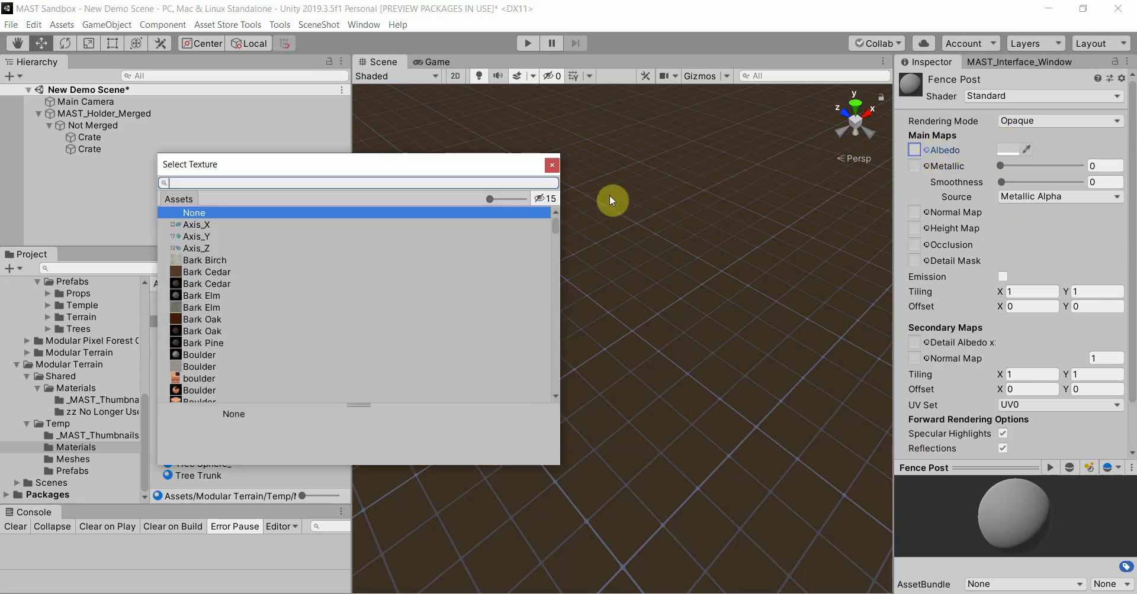
{"action": "left_click_drag", "start_coordinate": [414, 158], "coordinate": [625, 153]}
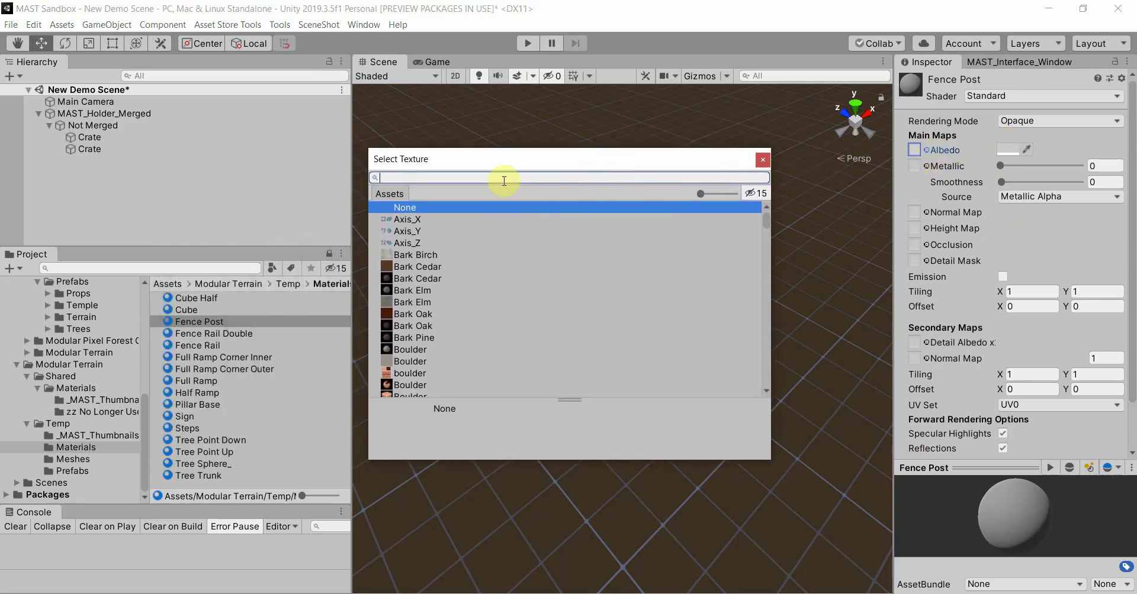
{"action": "type", "text": "Fence"}
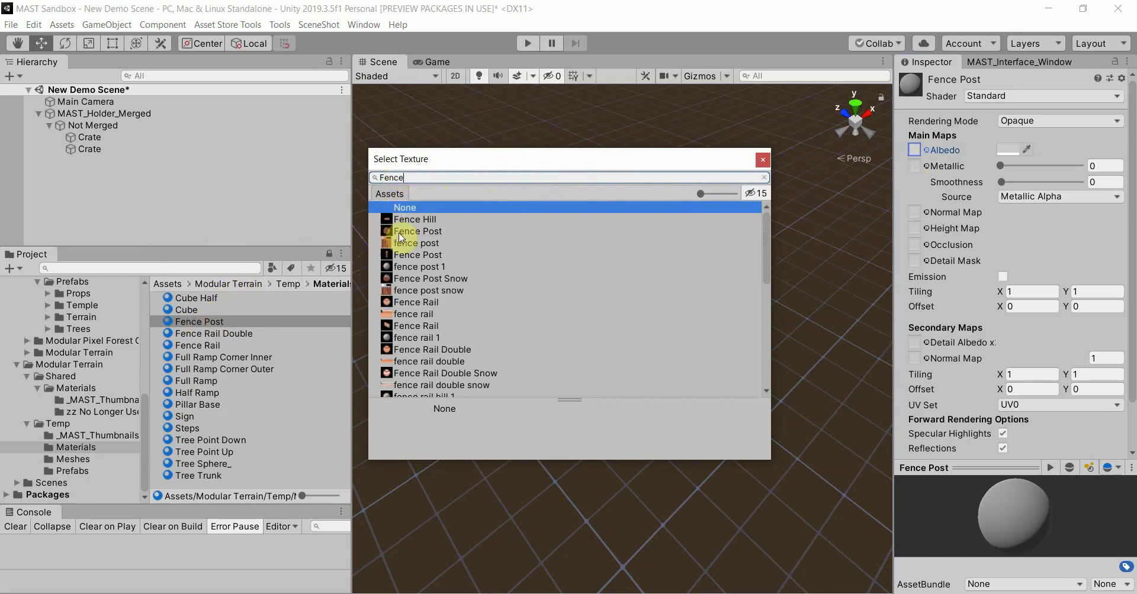
{"action": "left_click", "coordinate": [418, 244]}
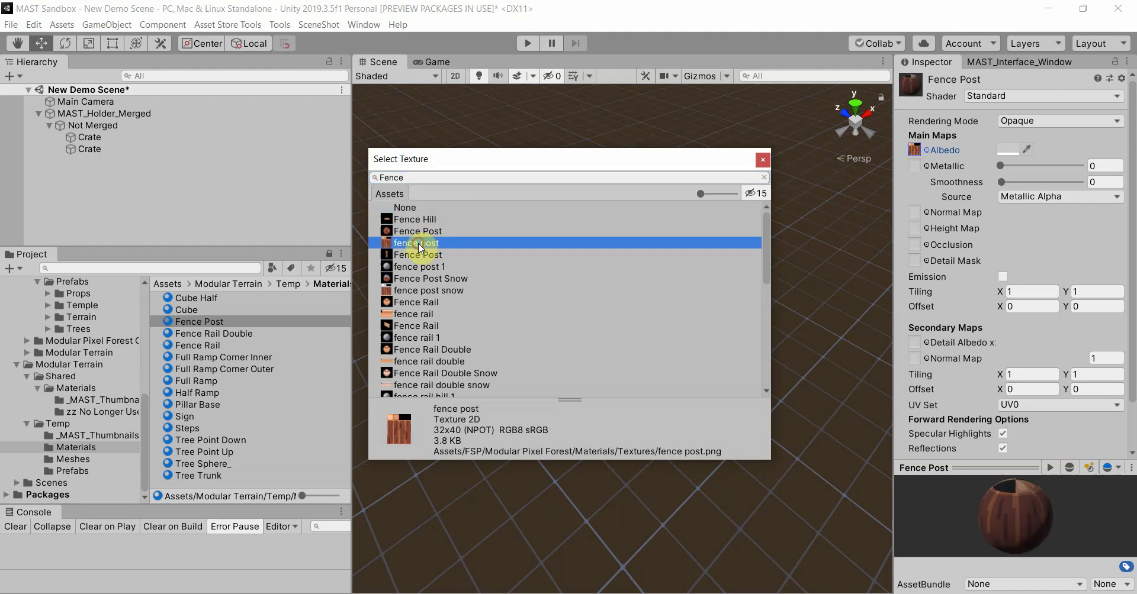
{"action": "double_click", "coordinate": [410, 244]}
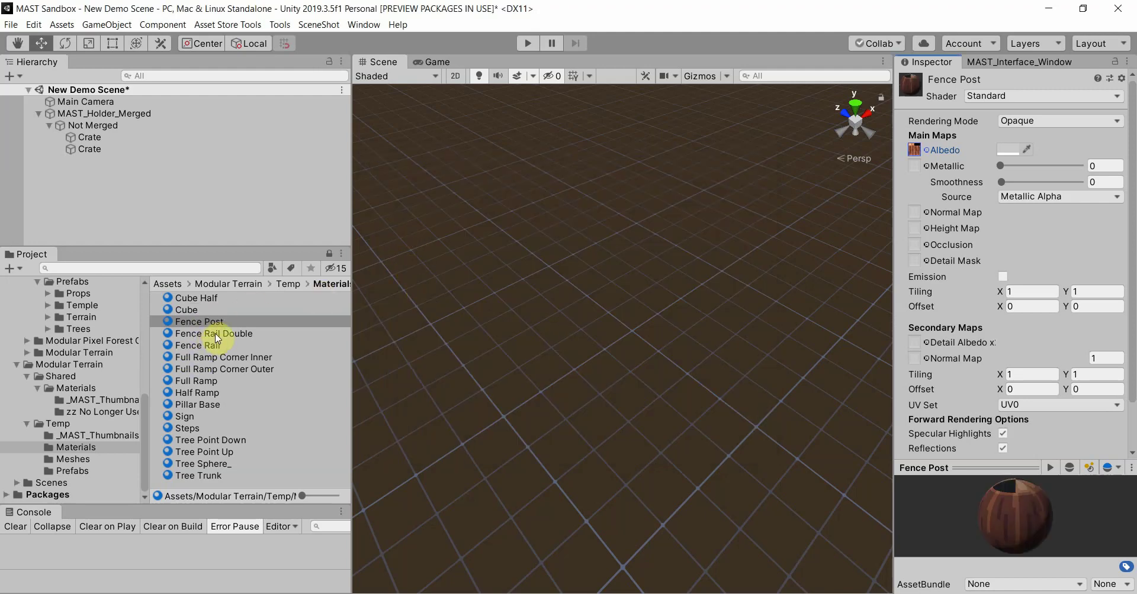
Step: Assign the lowercase-named fence rail texture to the Fence Rail material's Albedo map
{"action": "left_click", "coordinate": [198, 346]}
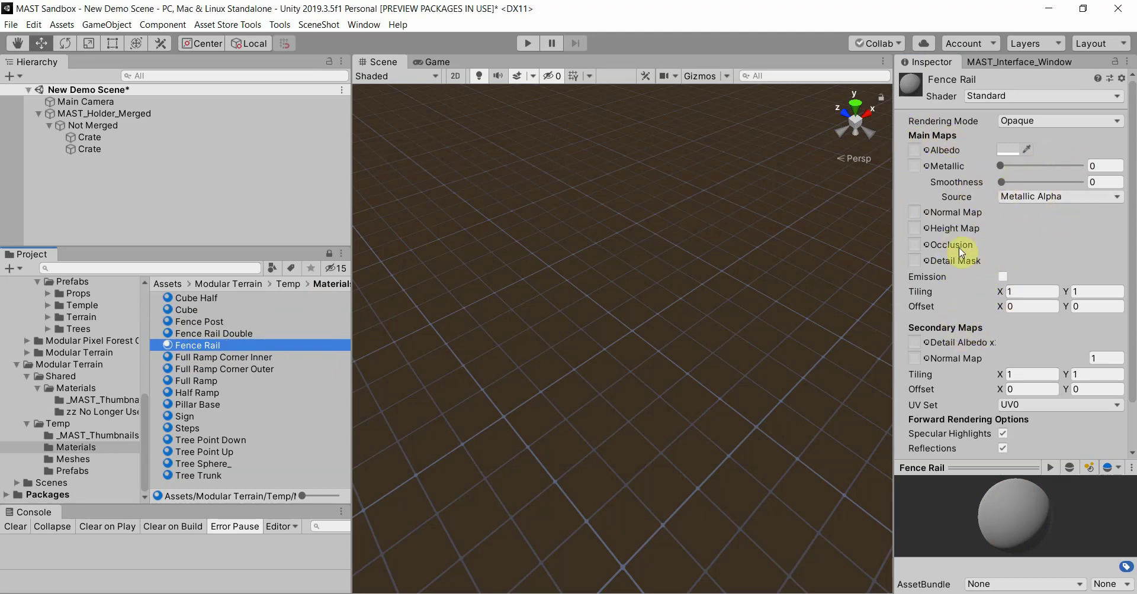
{"action": "left_click", "coordinate": [926, 150]}
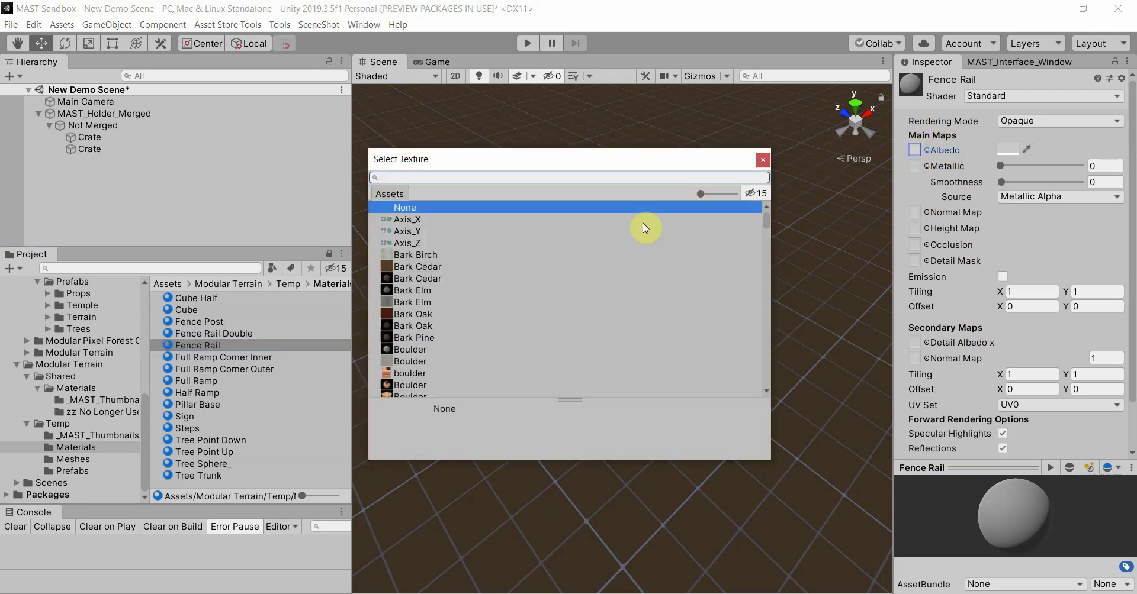
{"action": "type", "text": "Fence"}
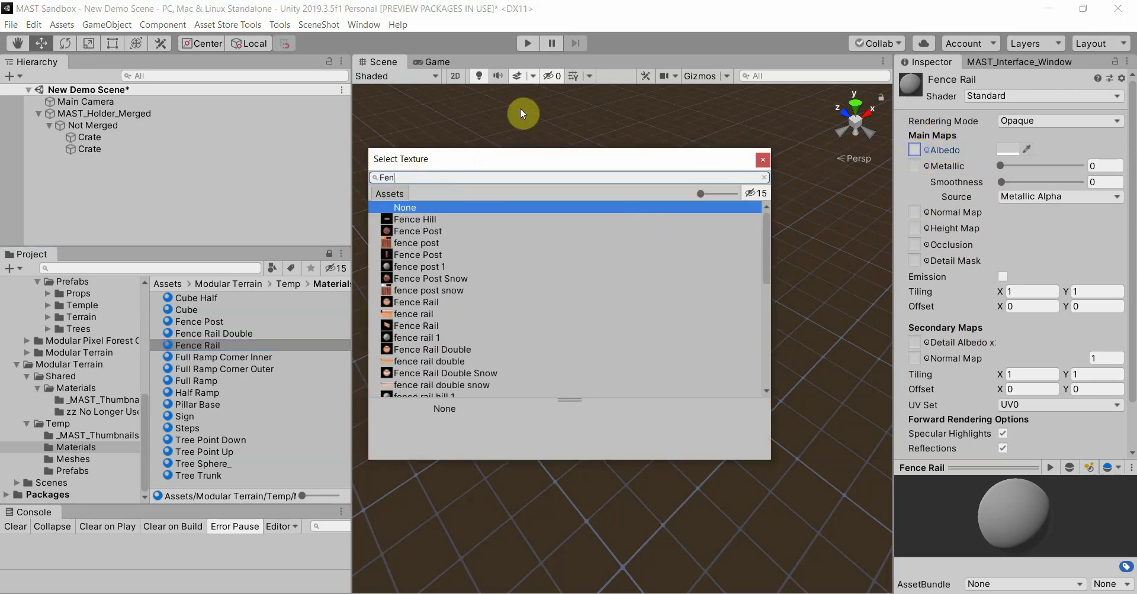
{"action": "double_click", "coordinate": [403, 314]}
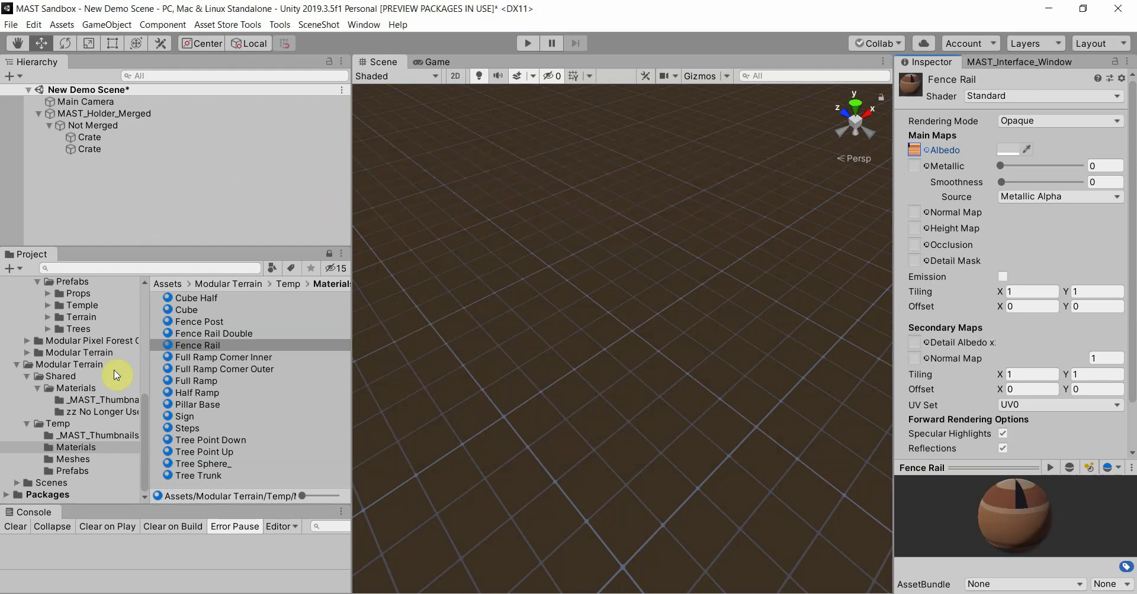
Step: Go to Modular Terrain/Temp/Prefabs and rotate the preview of the fence rail hill 1 prefab
{"action": "left_click", "coordinate": [73, 470]}
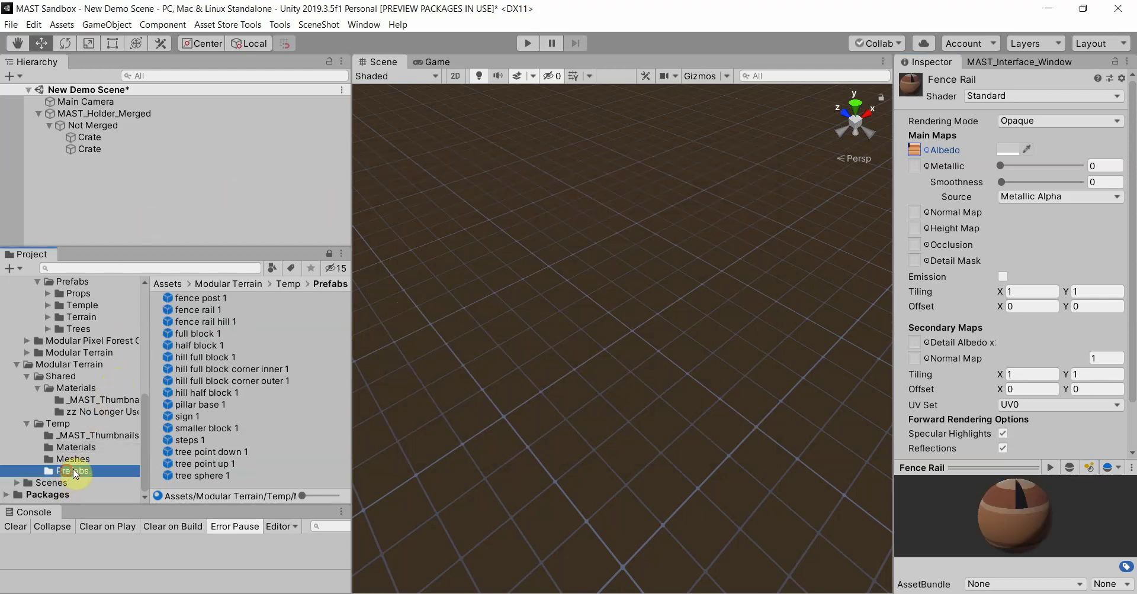
{"action": "left_click", "coordinate": [205, 310]}
{"action": "left_click", "coordinate": [194, 322]}
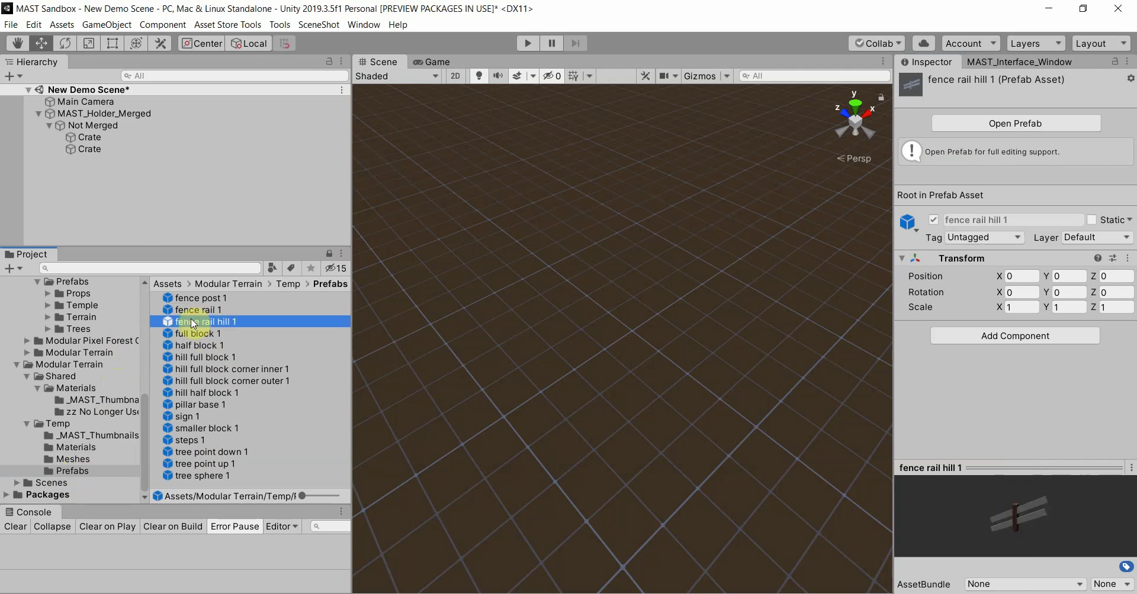
{"action": "left_click", "coordinate": [855, 568]}
{"action": "left_click_drag", "start_coordinate": [997, 523], "coordinate": [1105, 517]}
{"action": "mouse_move", "coordinate": [1026, 524]}
{"action": "left_mouse_down"}
{"action": "mouse_move", "coordinate": [1004, 519]}
{"action": "mouse_move", "coordinate": [1065, 527]}
{"action": "mouse_move", "coordinate": [1007, 521]}
{"action": "left_mouse_up"}
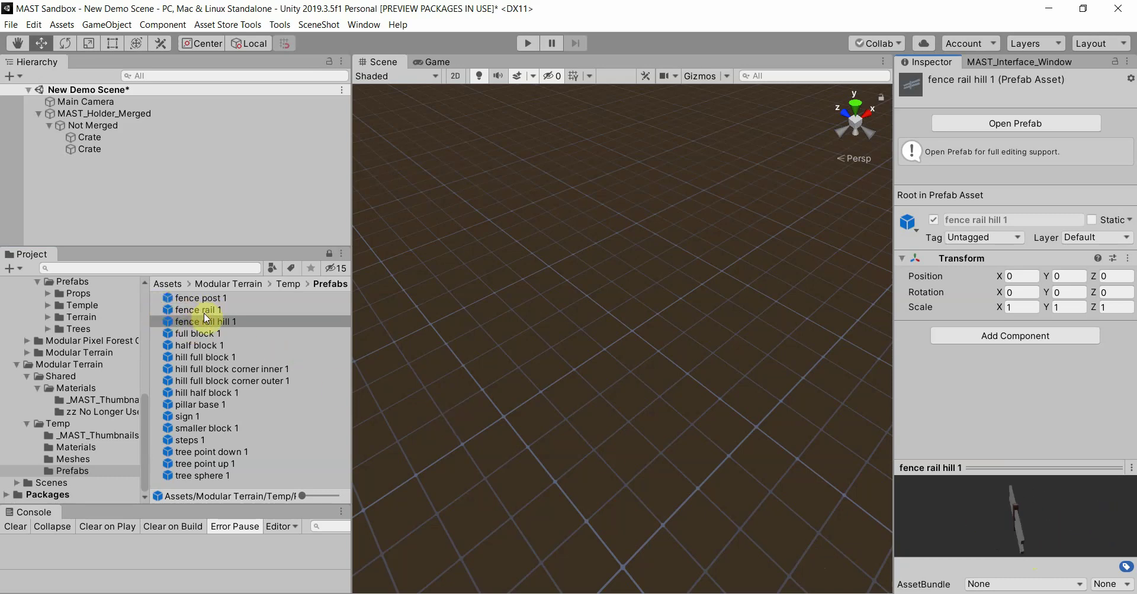
Step: Open the fence rail hill 1 prefab and examine its post and rail materials from several angles
{"action": "double_click", "coordinate": [190, 322]}
{"action": "left_click_drag", "start_coordinate": [574, 320], "coordinate": [591, 422], "text": "alt"}
{"action": "scroll", "coordinate": [651, 396], "scroll_direction": "up", "scroll_amount": 5}
{"action": "scroll", "coordinate": [652, 395], "scroll_direction": "down", "scroll_amount": 5}
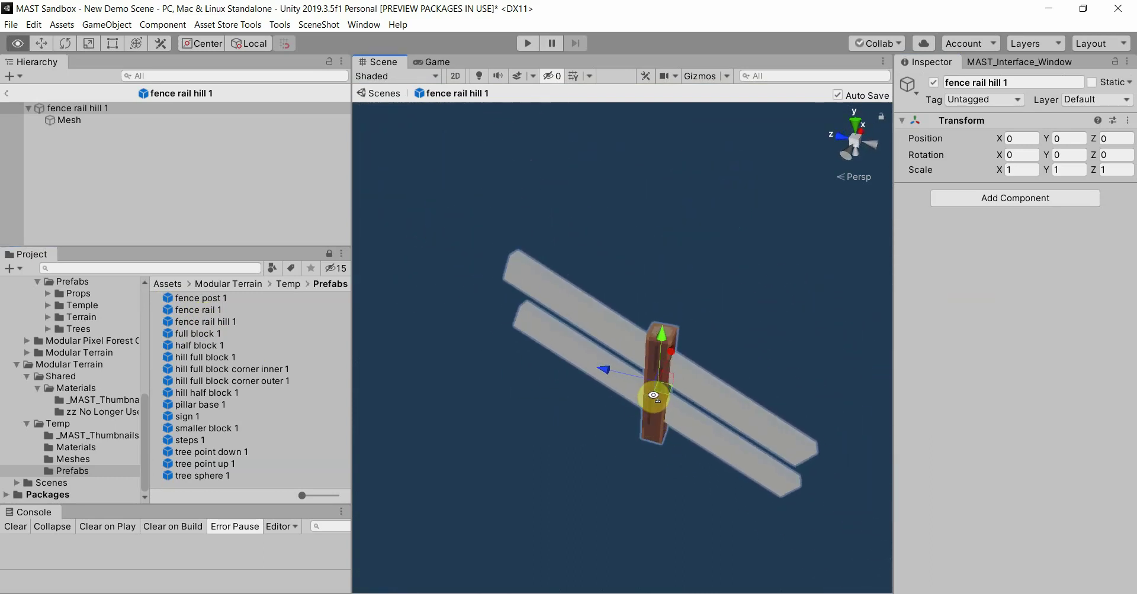
{"action": "left_click_drag", "start_coordinate": [655, 398], "coordinate": [610, 401], "text": "alt"}
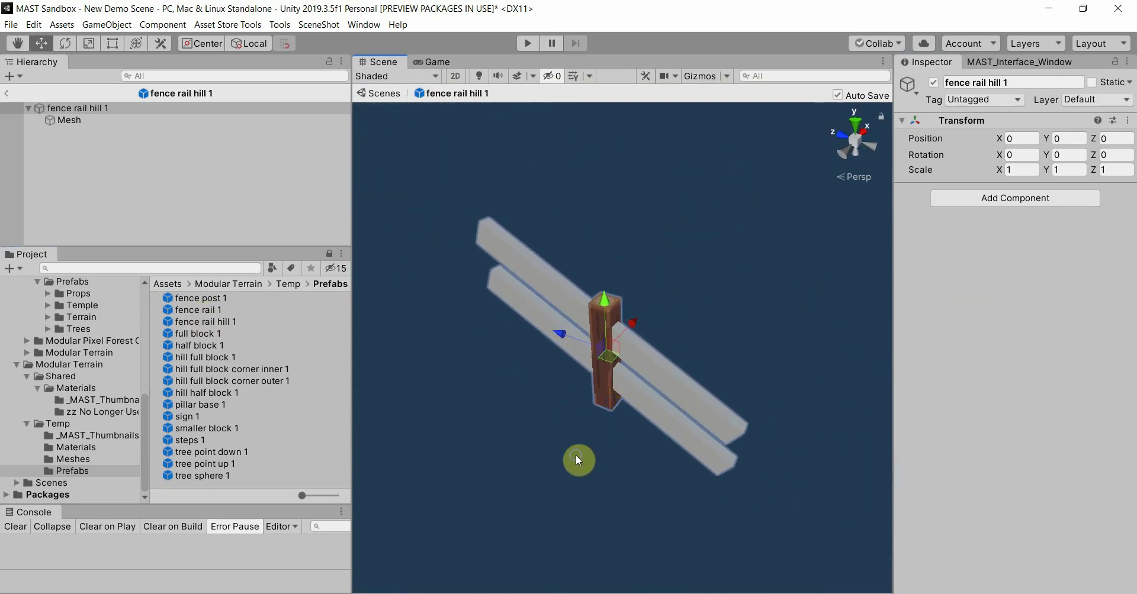
{"action": "left_click_drag", "start_coordinate": [578, 461], "coordinate": [652, 428], "text": "alt"}
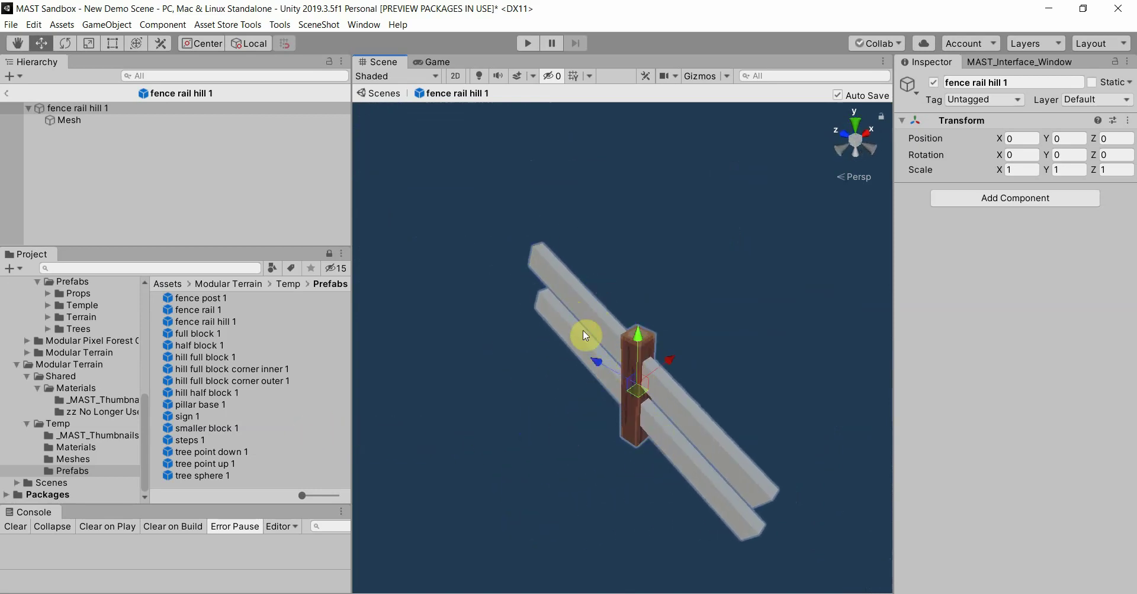
{"action": "left_click_drag", "start_coordinate": [578, 456], "coordinate": [651, 407], "text": "alt"}
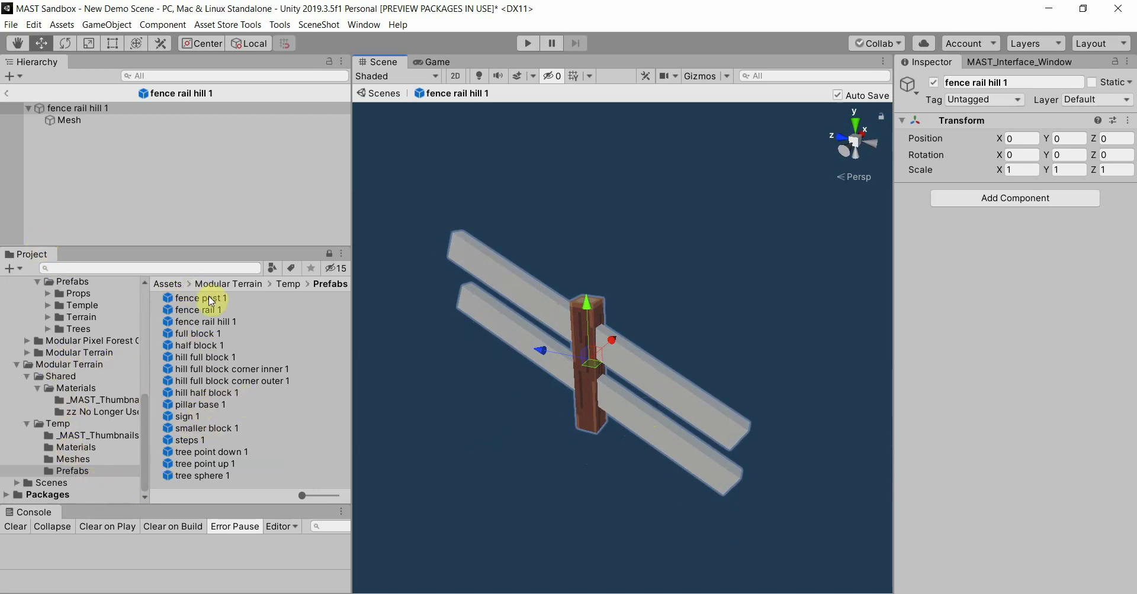
Step: Open the fence rail 1 prefab to examine its texture, return to the scene and select the prefab asset
{"action": "double_click", "coordinate": [191, 311]}
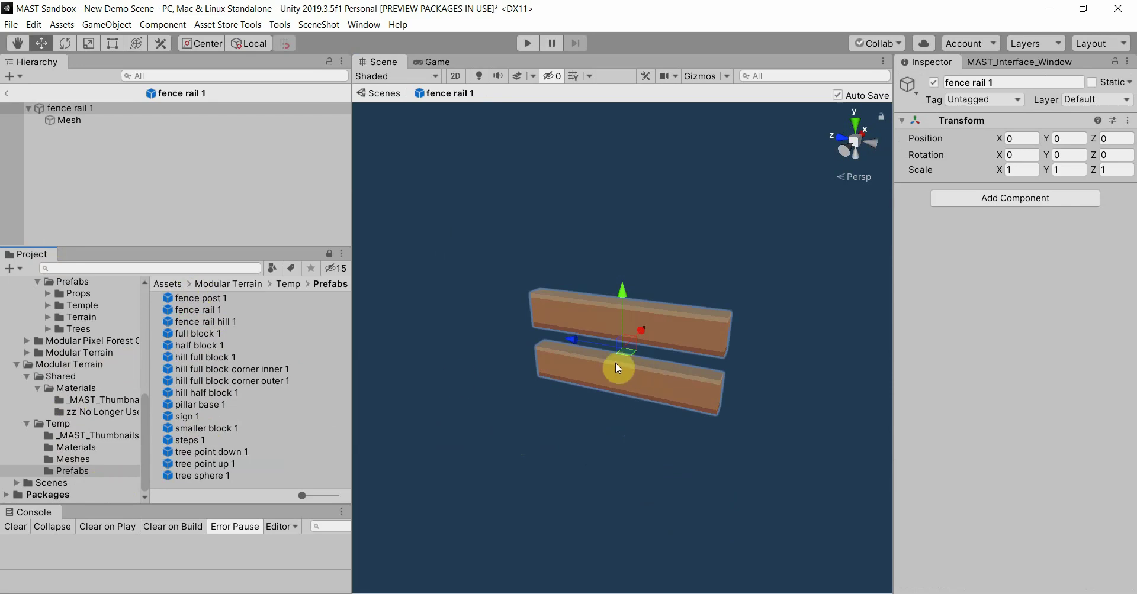
{"action": "left_click_drag", "start_coordinate": [616, 369], "coordinate": [536, 396], "text": "alt"}
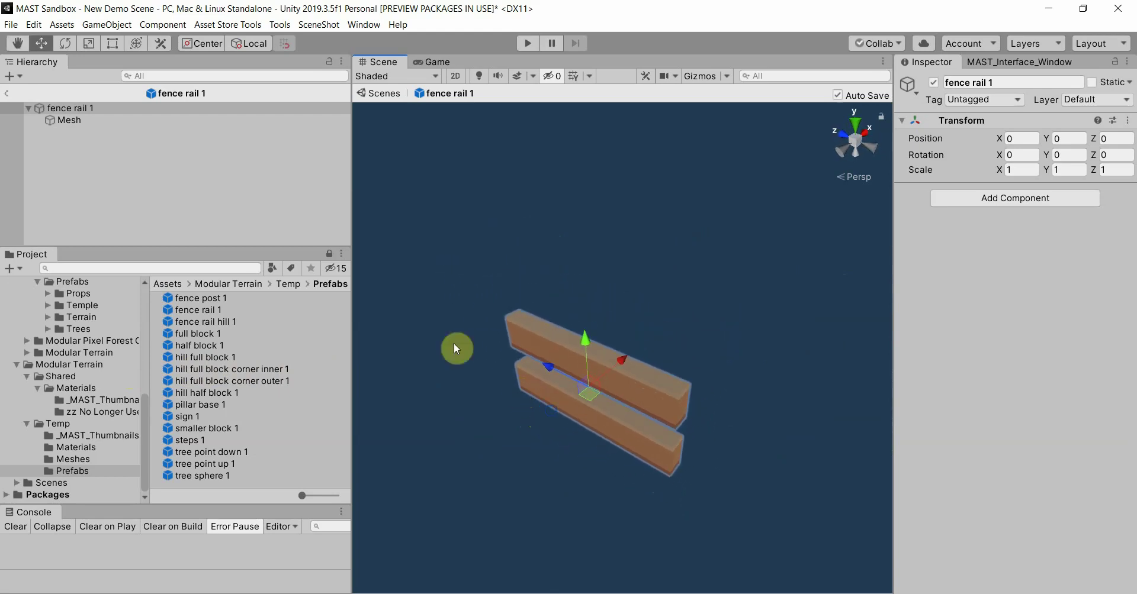
{"action": "left_click", "coordinate": [7, 93]}
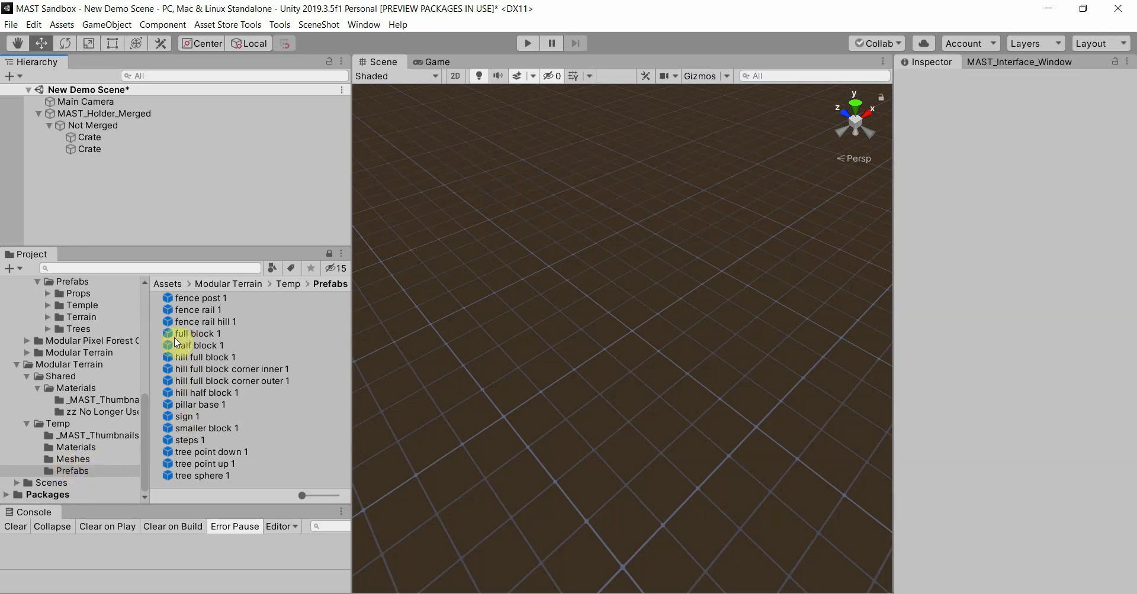
{"action": "left_click", "coordinate": [196, 311]}
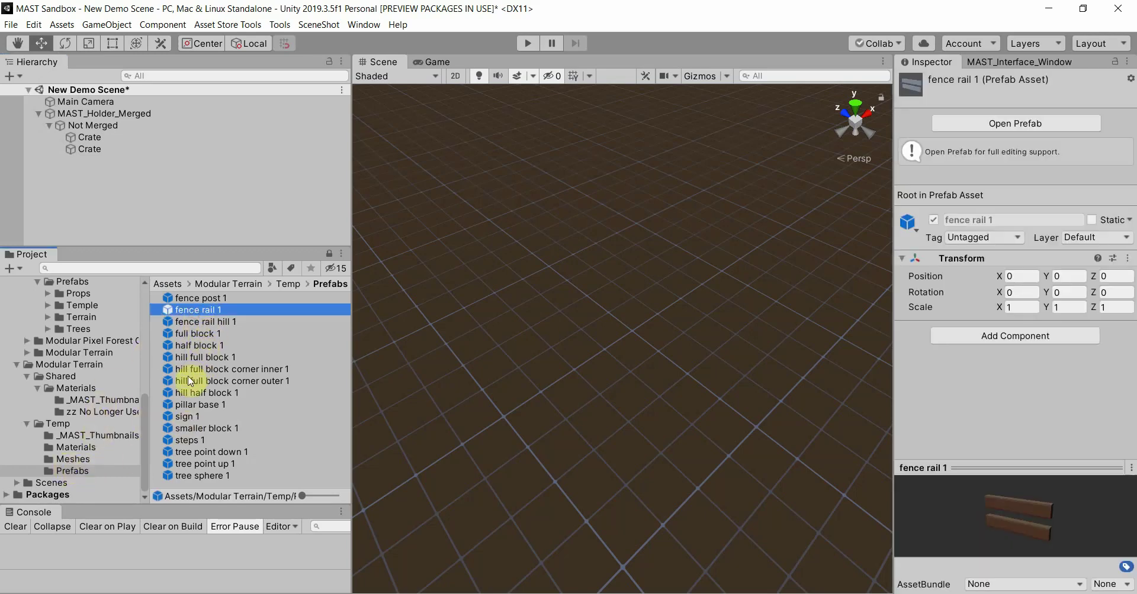
Step: Delete the _MAST_Thumbnails folder from Modular Terrain/Temp
{"action": "left_click", "coordinate": [70, 449]}
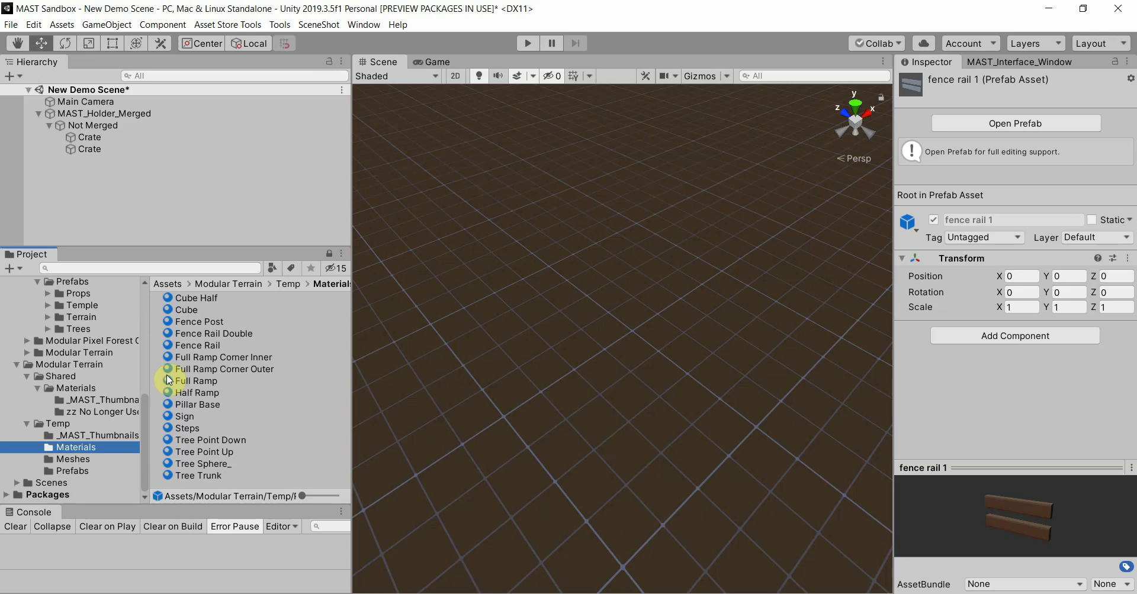
{"action": "left_click", "coordinate": [65, 436]}
{"action": "key", "text": "Delete"}
{"action": "left_click", "coordinate": [605, 337]}
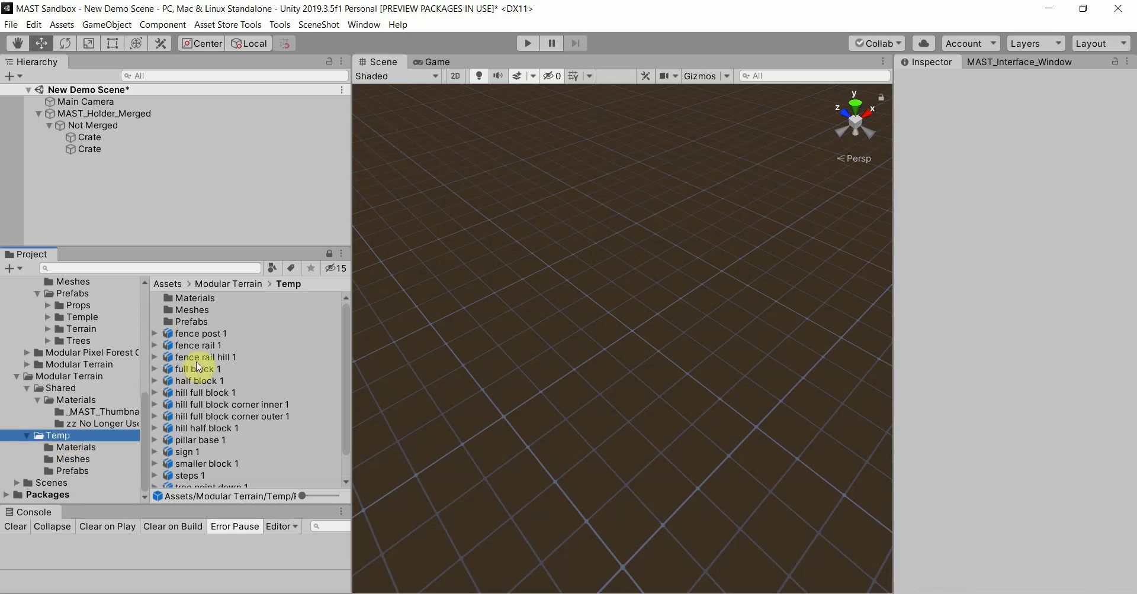
Step: Review the generated Materials, Meshes and Prefabs folders inside Modular Terrain/Temp
{"action": "double_click", "coordinate": [193, 299]}
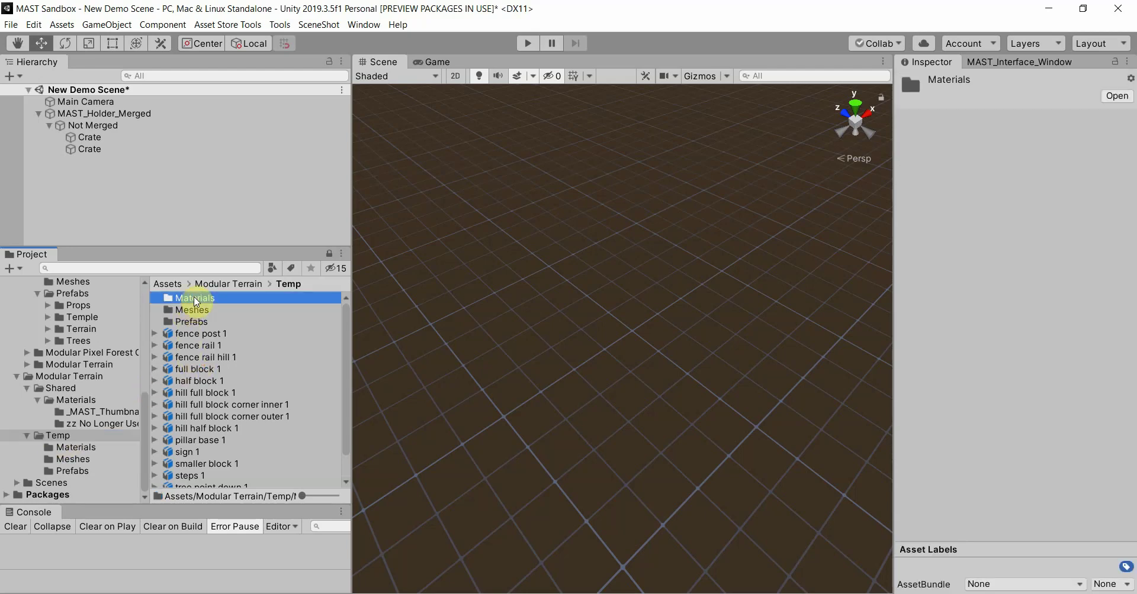
{"action": "left_click", "coordinate": [74, 461]}
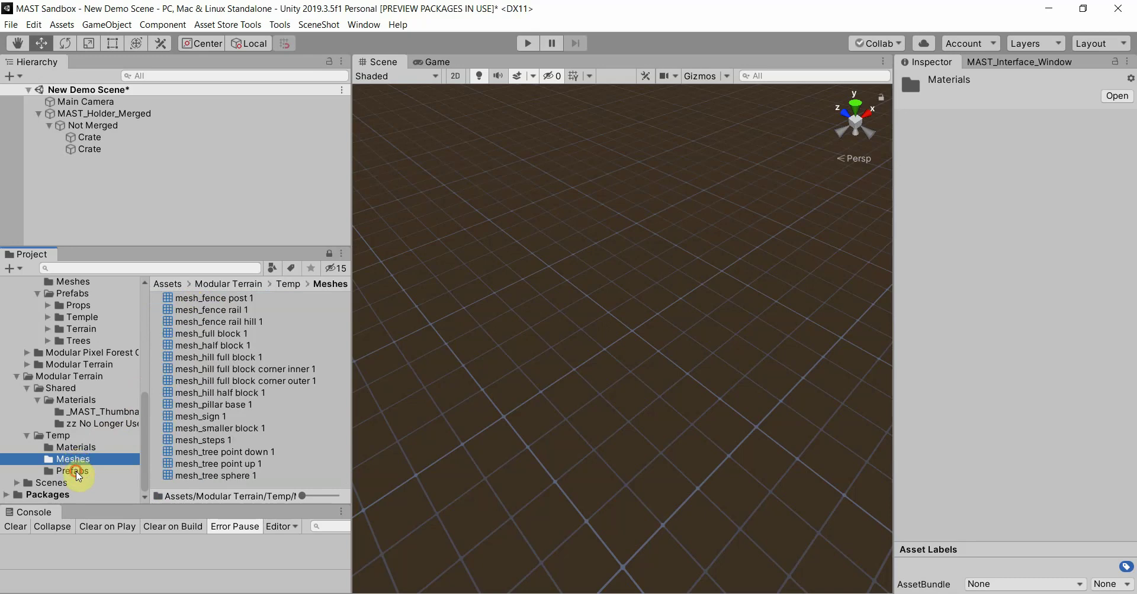
{"action": "left_click", "coordinate": [74, 472]}
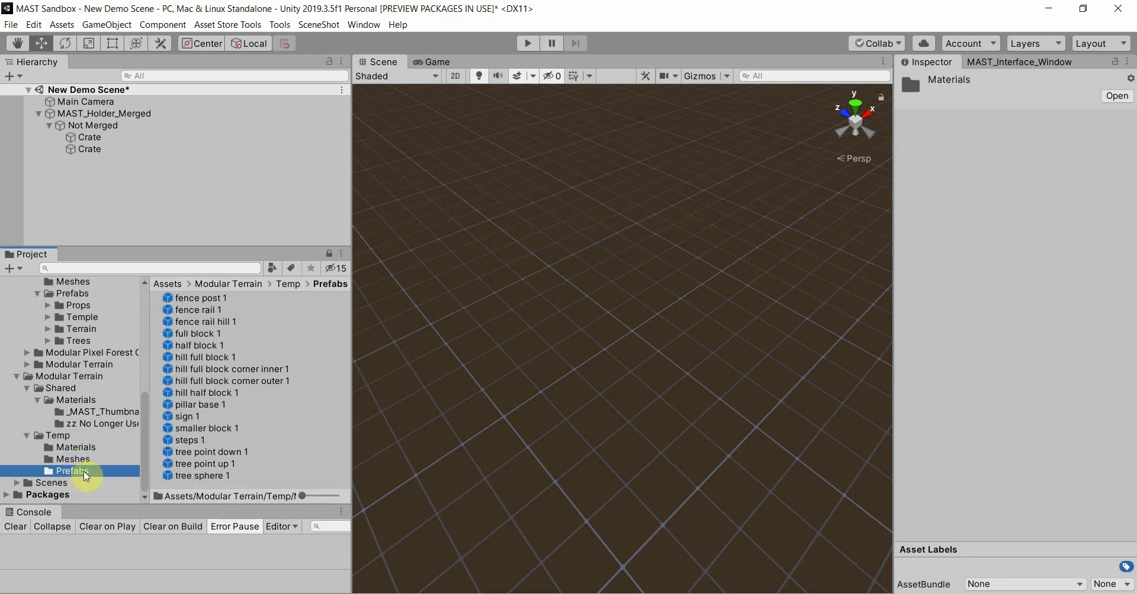
Step: In the Temp folder, highlight all source models from fence post 1 to tree sphere 1, and reselect only fence post 1
{"action": "left_click", "coordinate": [47, 436]}
{"action": "left_click", "coordinate": [193, 333]}
{"action": "scroll", "coordinate": [219, 426], "scroll_direction": "down", "scroll_amount": 1}
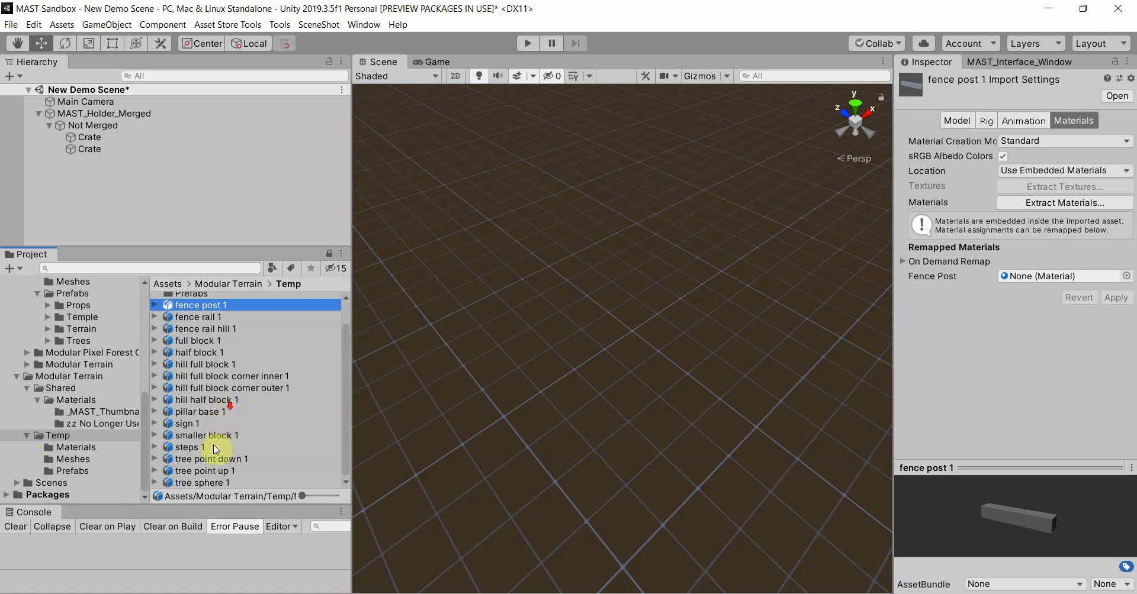
{"action": "left_click", "coordinate": [201, 481], "text": "shift"}
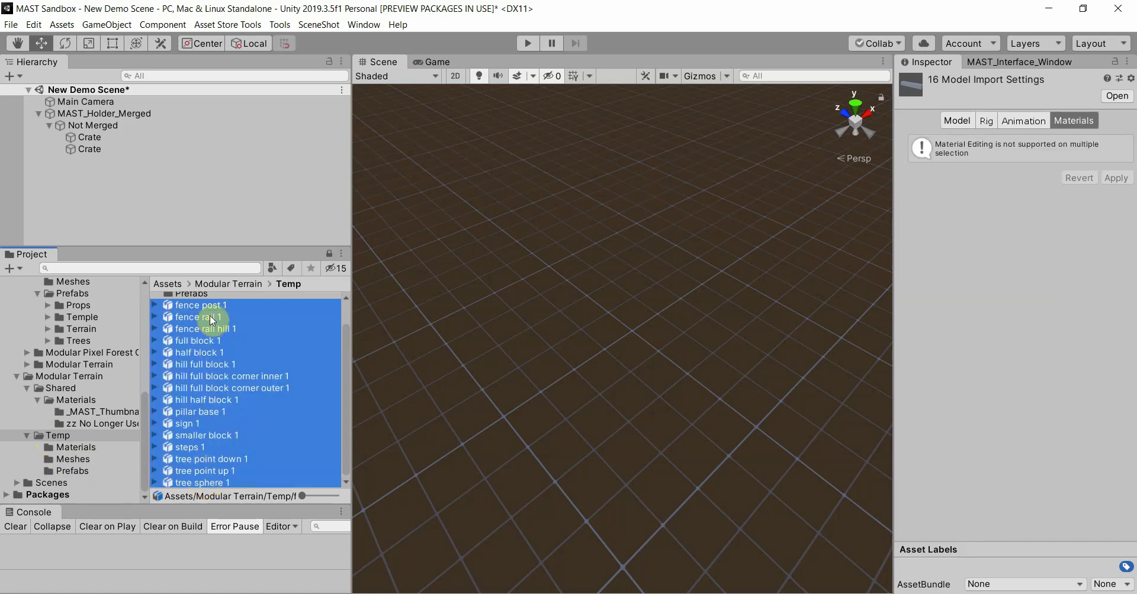
{"action": "scroll", "coordinate": [210, 320], "scroll_direction": "up", "scroll_amount": 1}
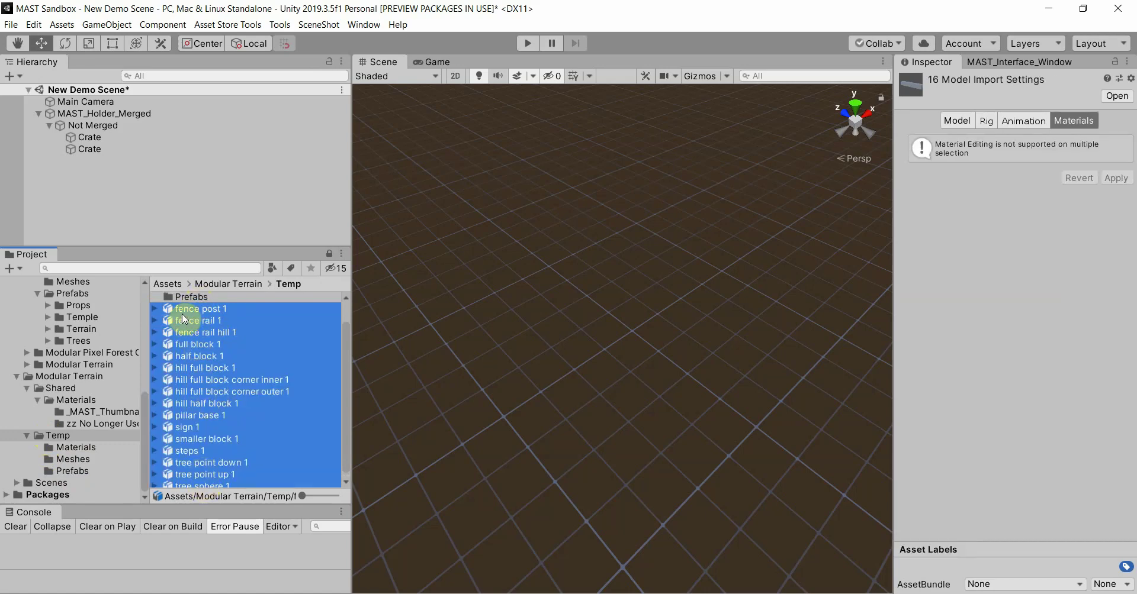
{"action": "left_click", "coordinate": [182, 313]}
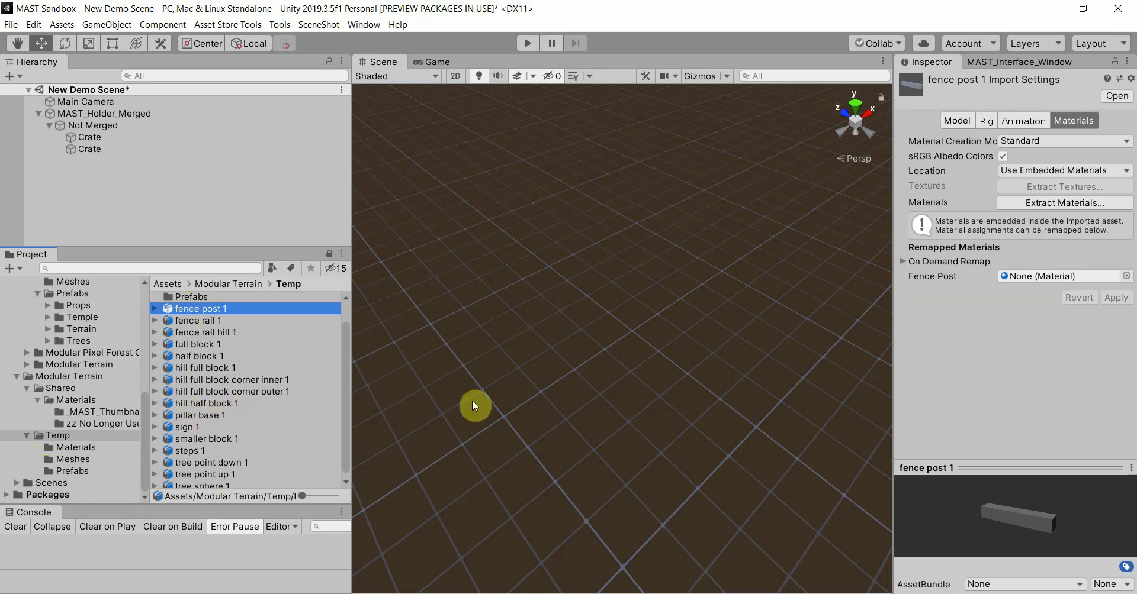